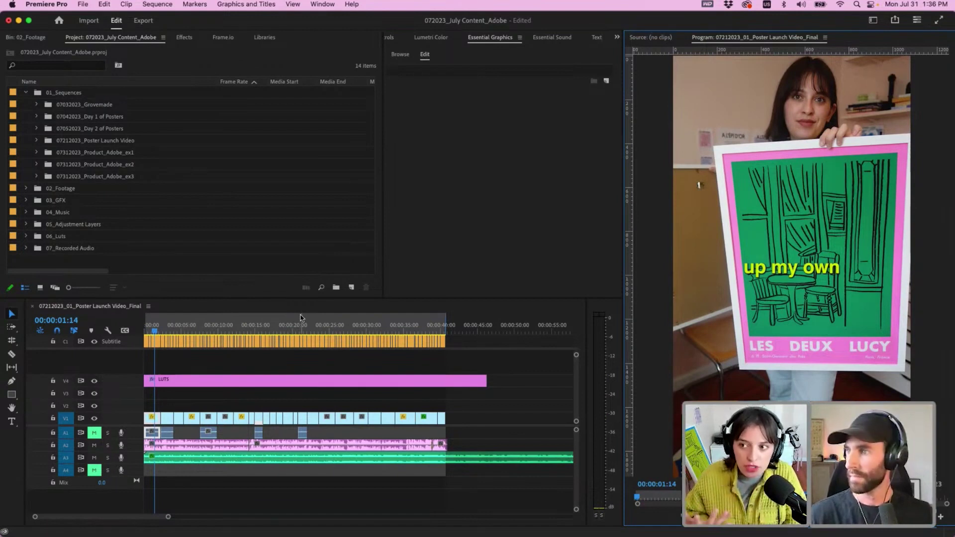
Step: Collapse the 07_Recorded Audio bin so only the top-level project bins show
left_click(25, 37)
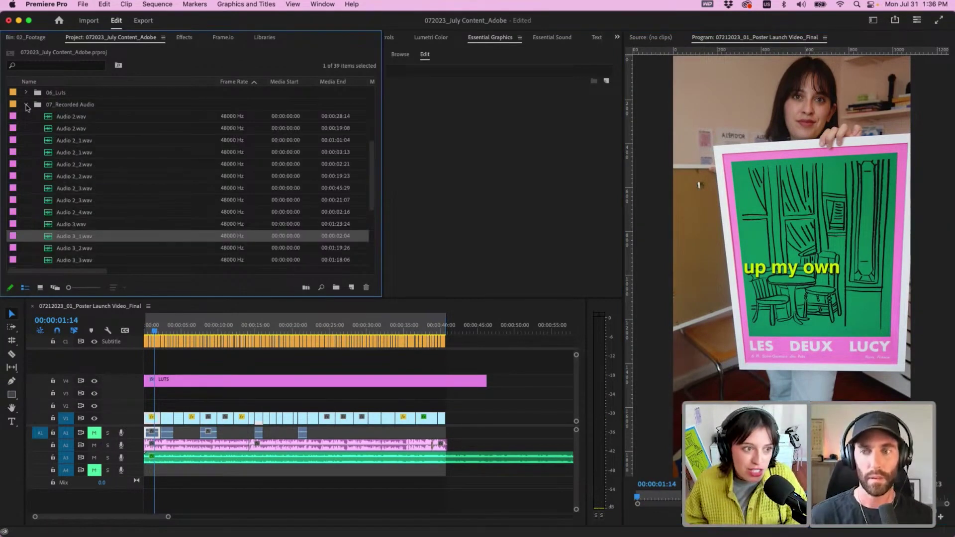
left_click(111, 37)
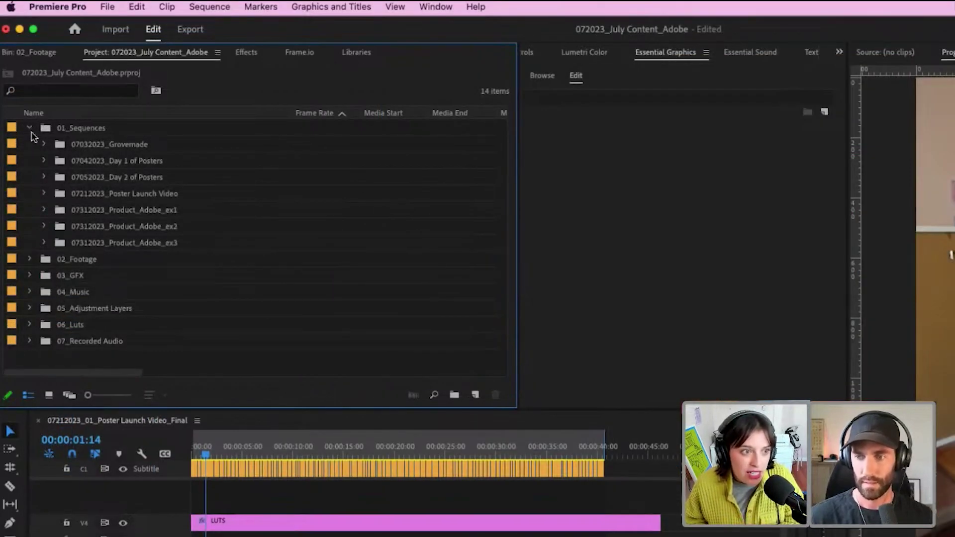
Step: Open the 05_Poster Launch Video_Add Voiceover sequence from the 01_Sequences bin
left_click(30, 129)
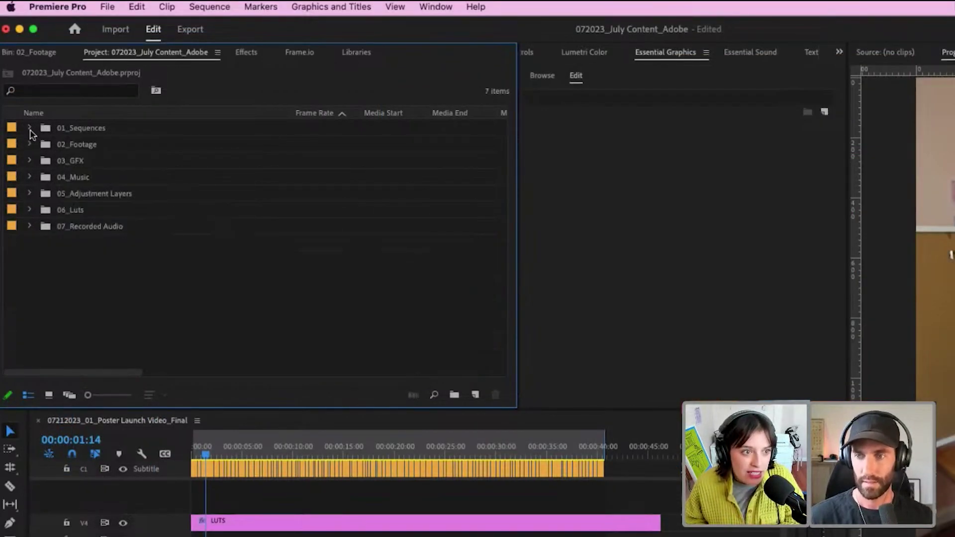
left_click(29, 129)
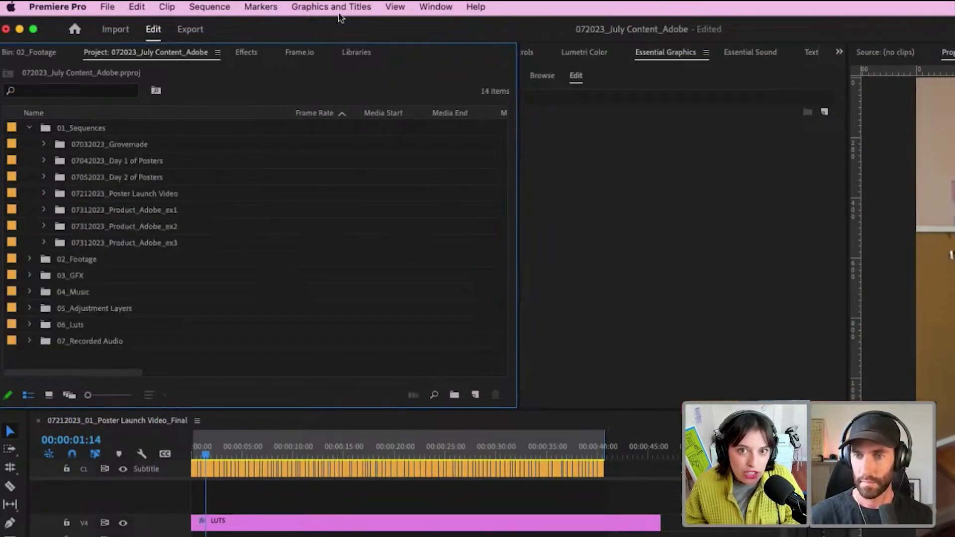
left_click(702, 312)
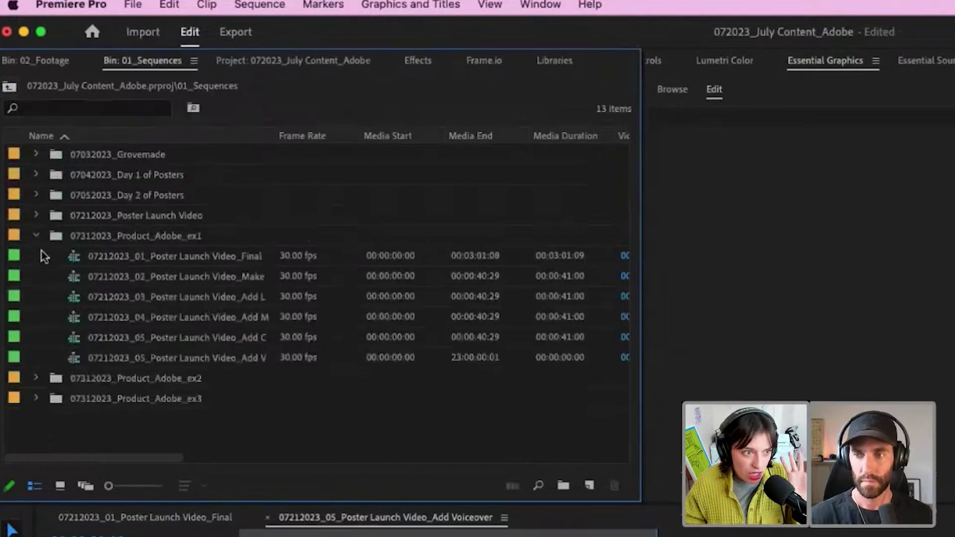
left_click(37, 235)
left_click(9, 89)
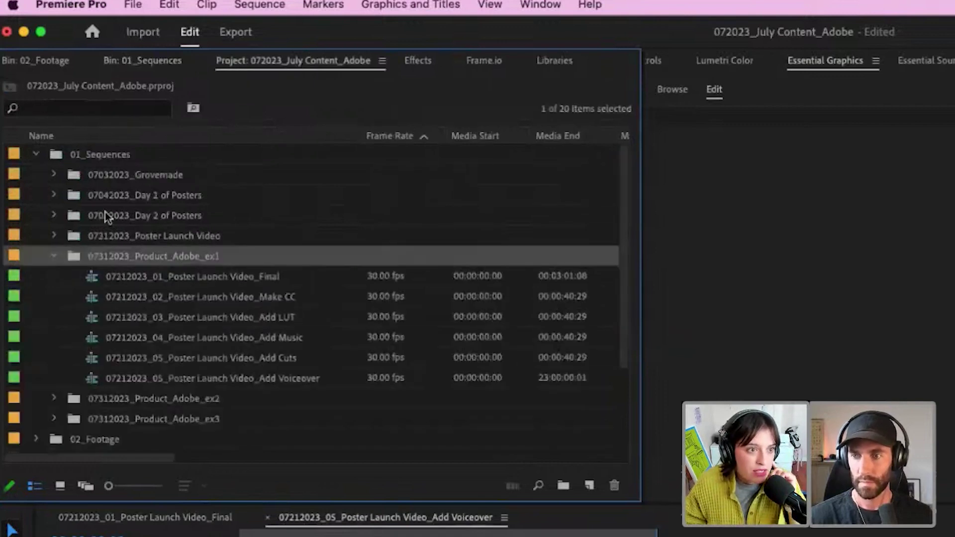
Step: Browse the PARIS FOOTAGE clips in 02_Footage, then collapse the bins again
left_click(36, 155)
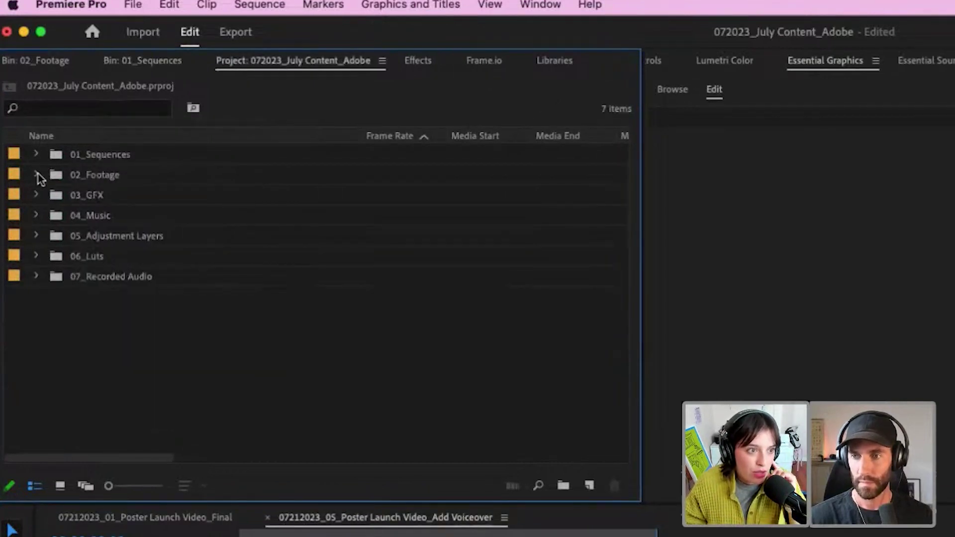
left_click(37, 175)
left_click(53, 297)
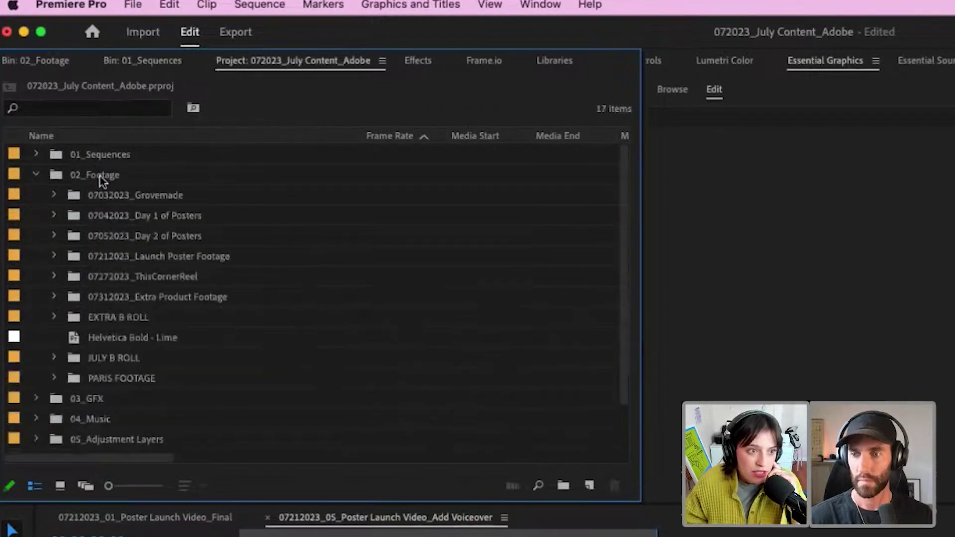
left_click(86, 380)
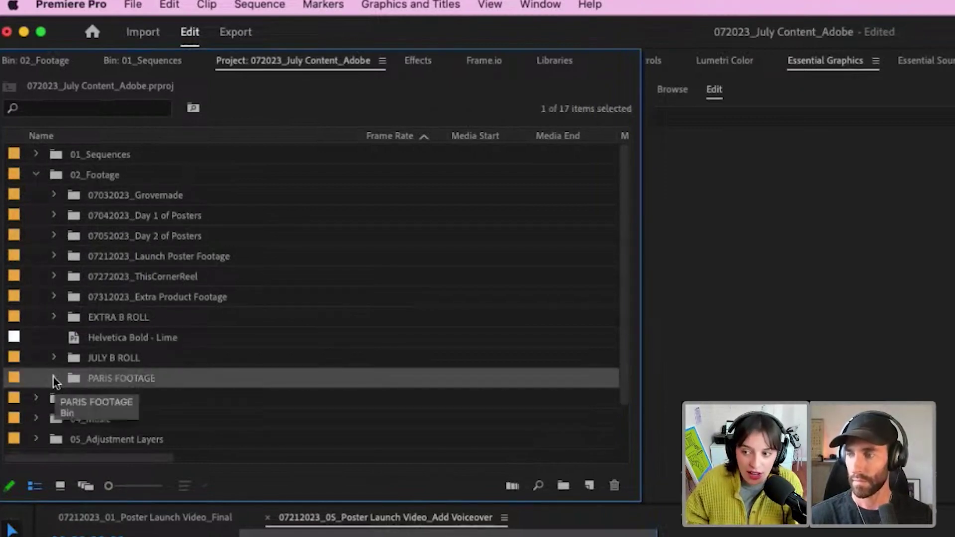
left_click(52, 377)
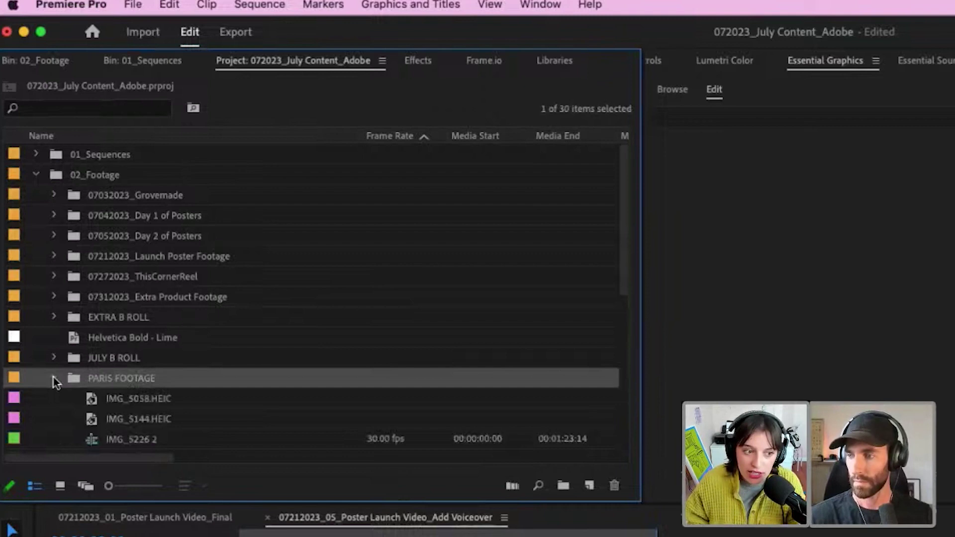
scroll(121, 333, "down", 3)
scroll(120, 334, "down", 2)
scroll(119, 336, "up", 5)
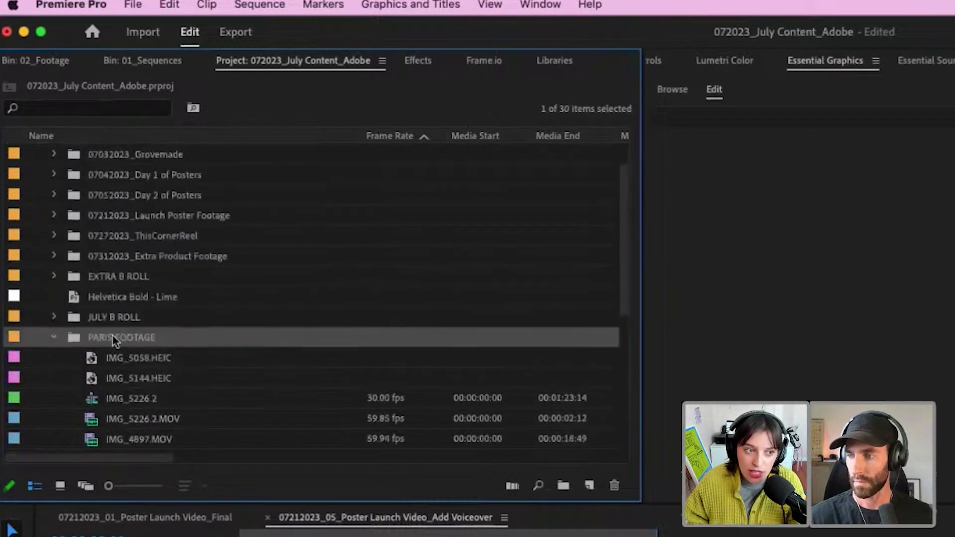
left_click(54, 340)
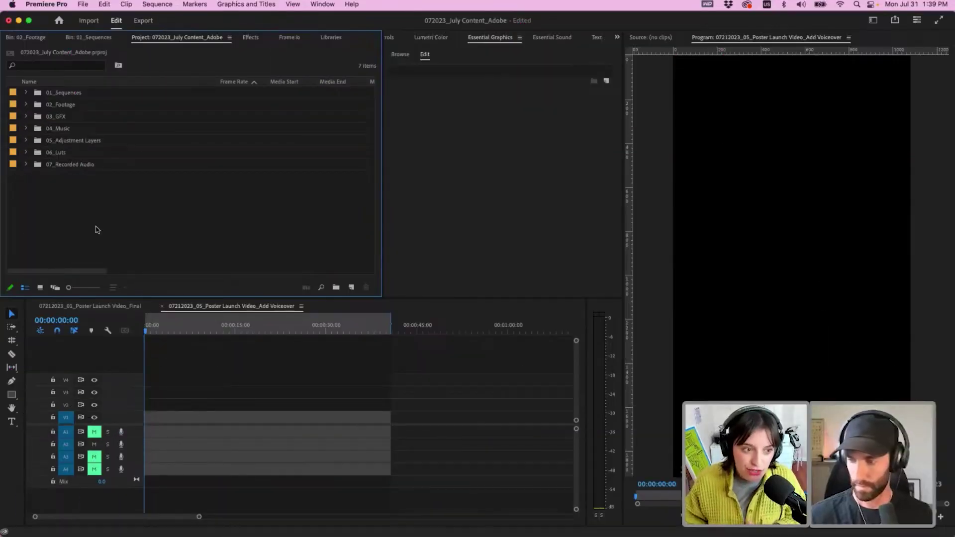
Step: Switch to the Vertical workspace and reset it to its saved layout
left_click(322, 4)
mouse_move(321, 18)
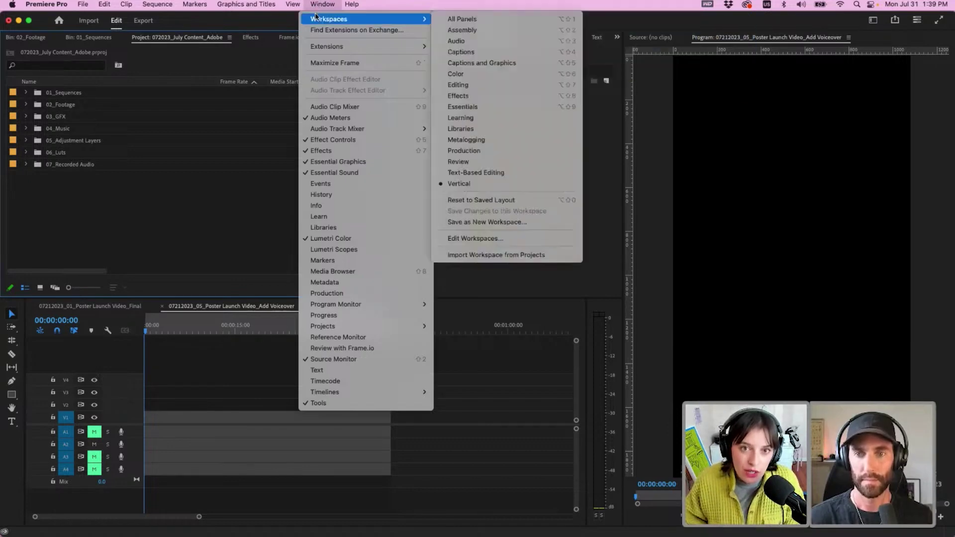
left_click(508, 184)
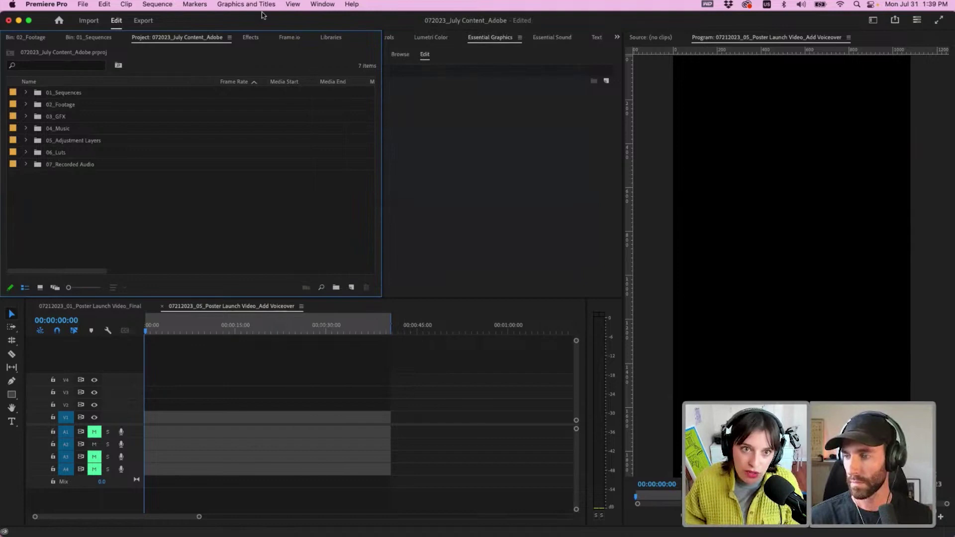
left_click(323, 4)
mouse_move(322, 26)
left_click(498, 199)
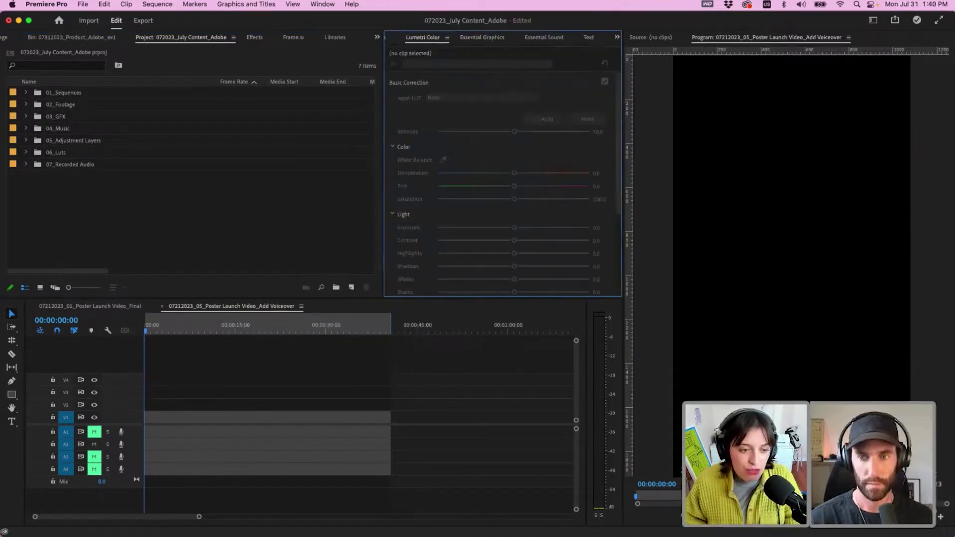
left_click(323, 4)
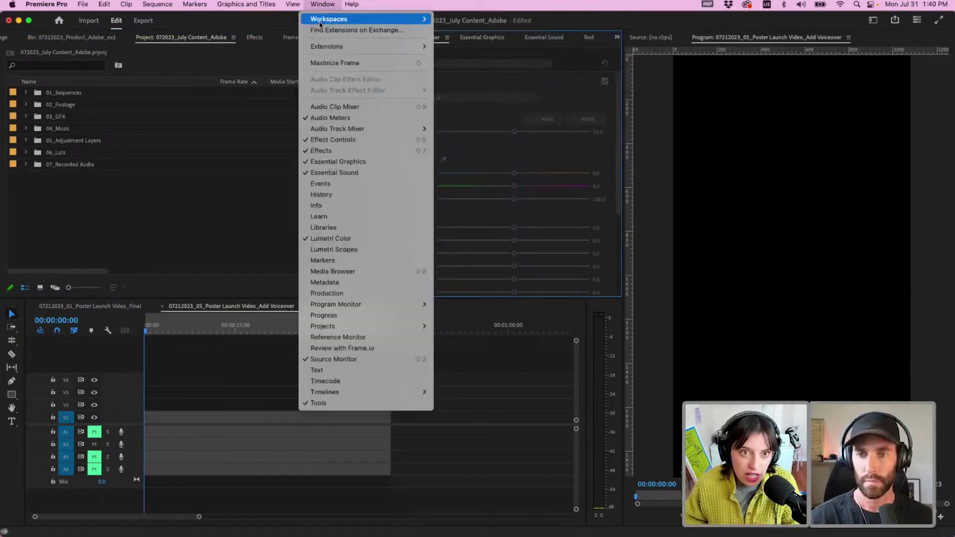
mouse_move(320, 22)
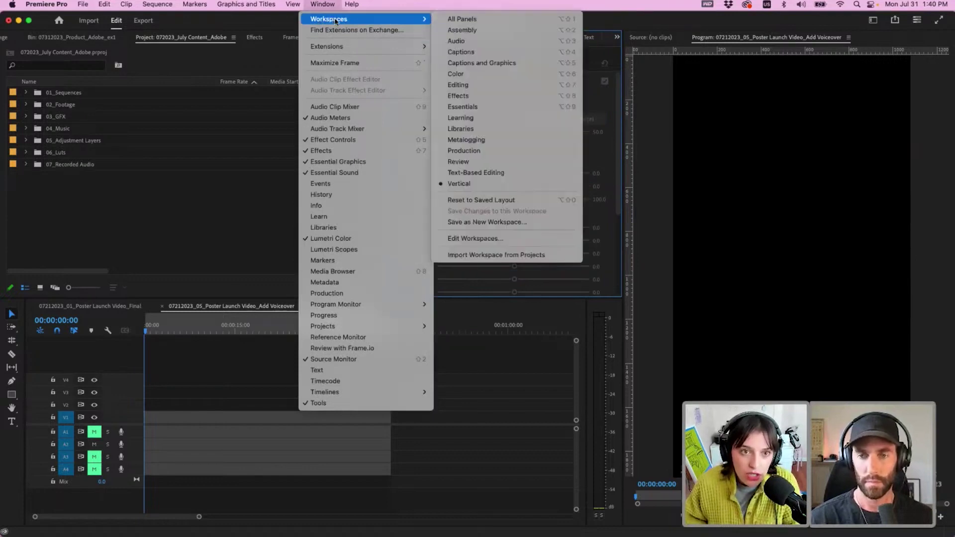
left_click(510, 204)
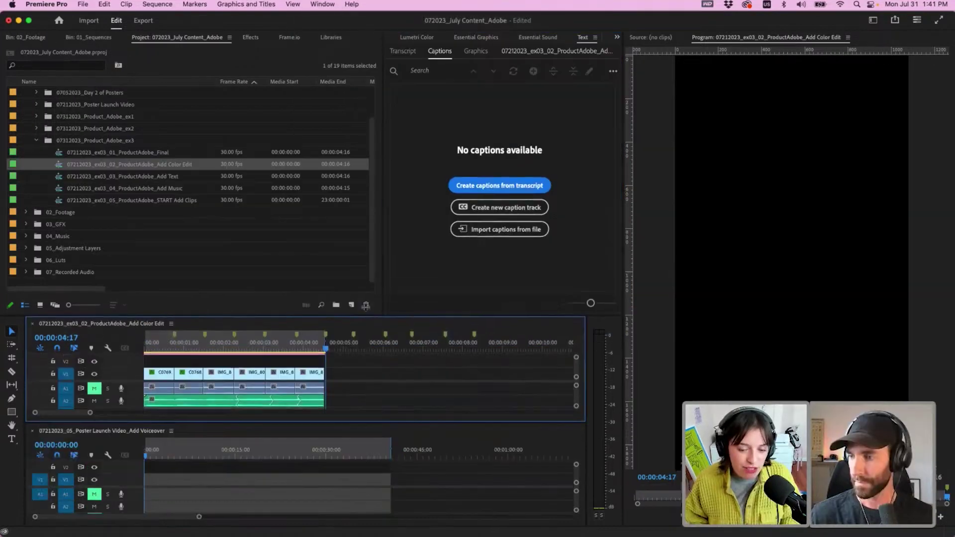
Step: Resize the two stacked sequence timelines and fit the upper sequence
left_click_drag(366, 311, 366, 278)
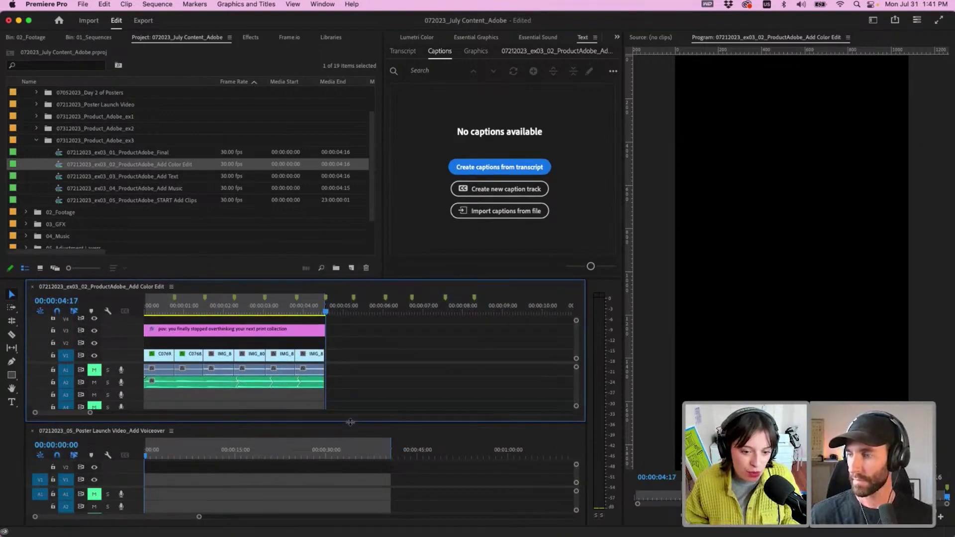
left_click_drag(350, 422, 350, 397)
key("-")
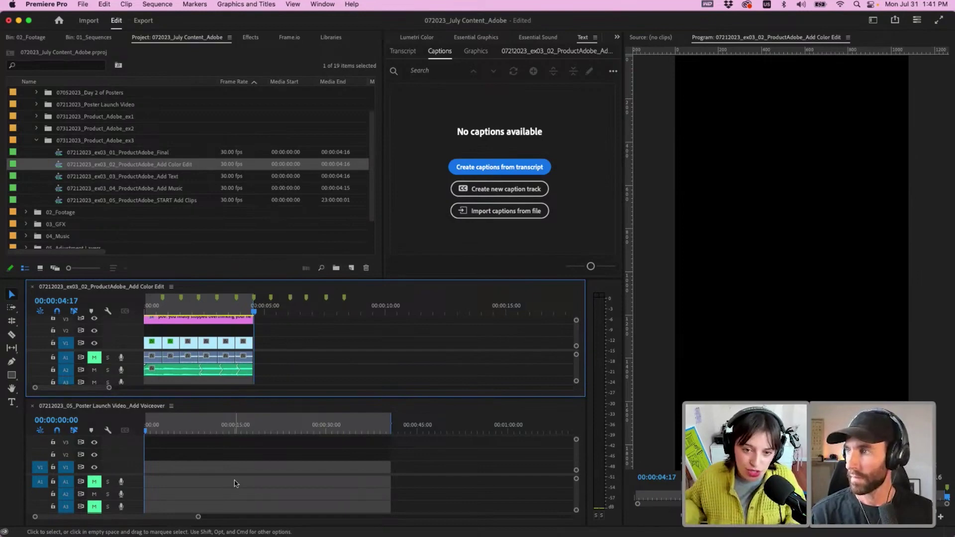
Step: Save the layout as a new workspace named Vertical_Double Sequence
left_click(322, 4)
mouse_move(329, 19)
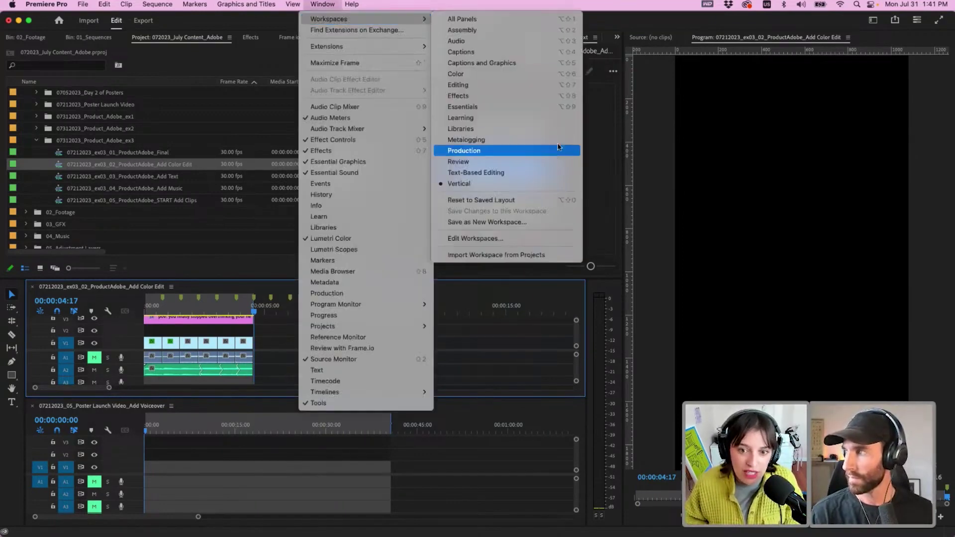
left_click(534, 225)
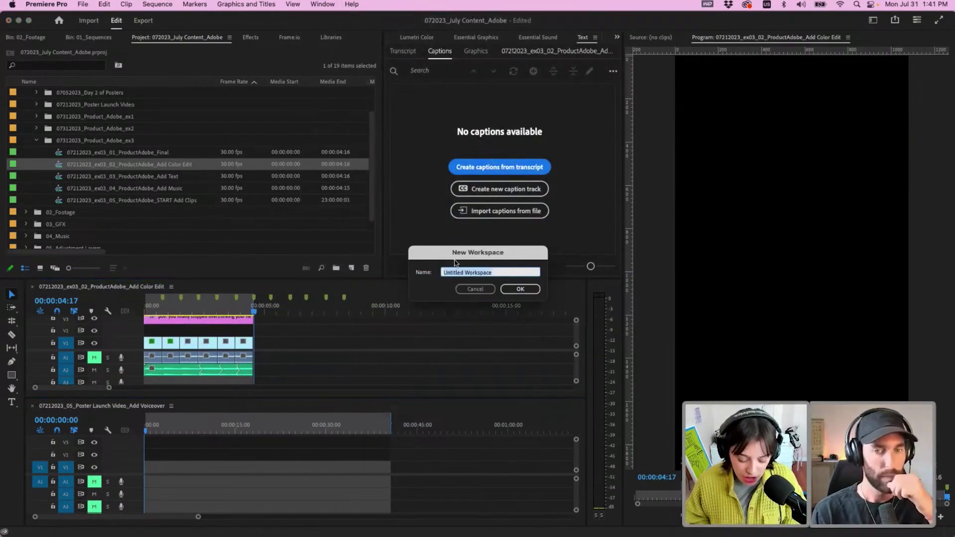
type("Vertical_Double Seque")
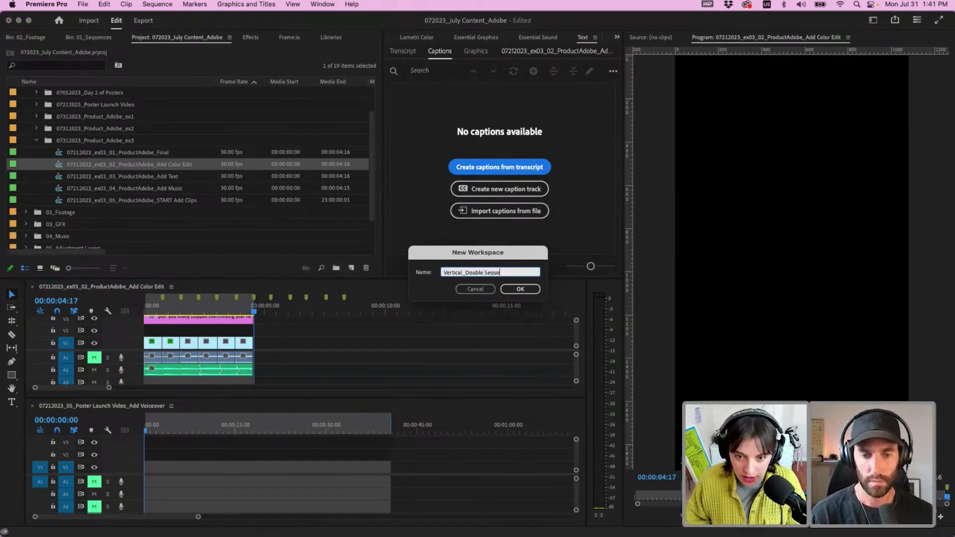
key("Return")
left_click(332, 5)
mouse_move(344, 18)
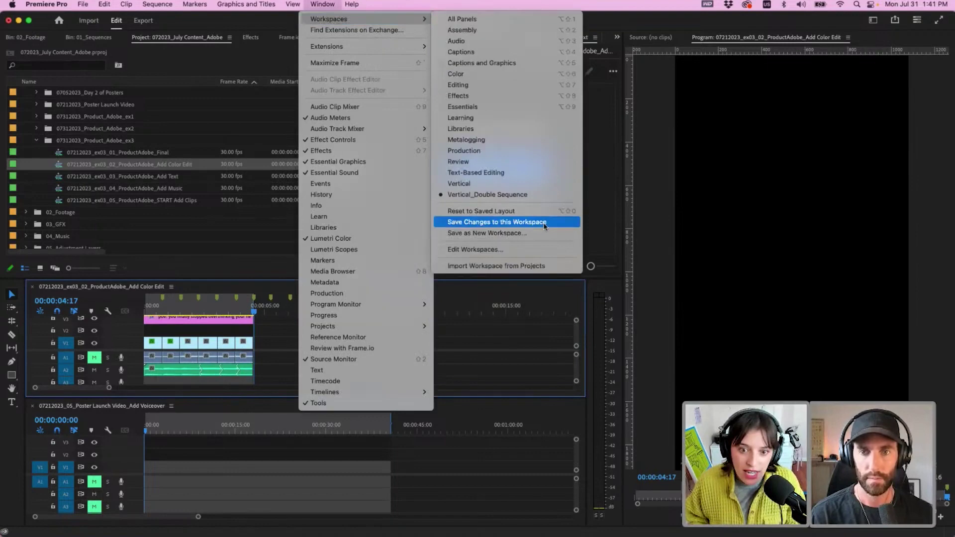
left_click(527, 195)
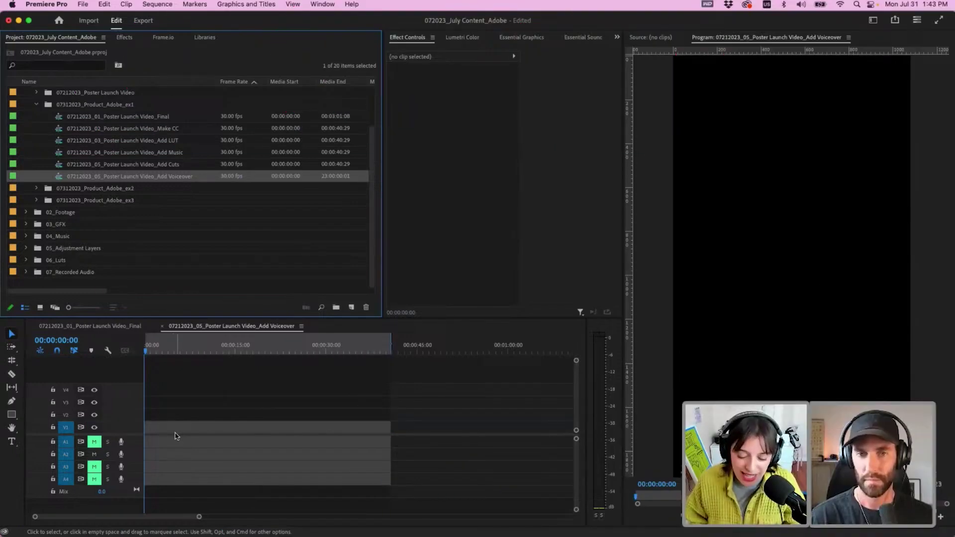
key("super+Tab")
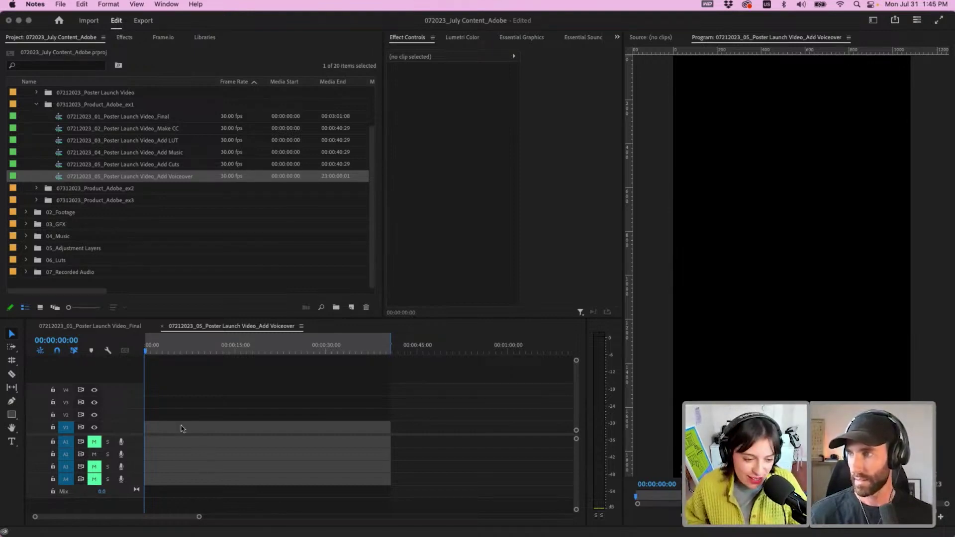
left_click(140, 459)
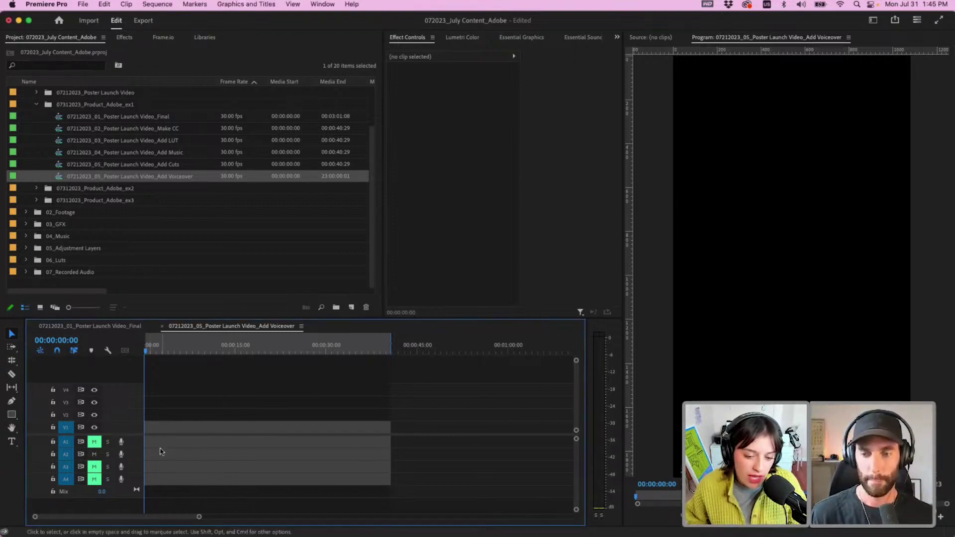
left_click(46, 4)
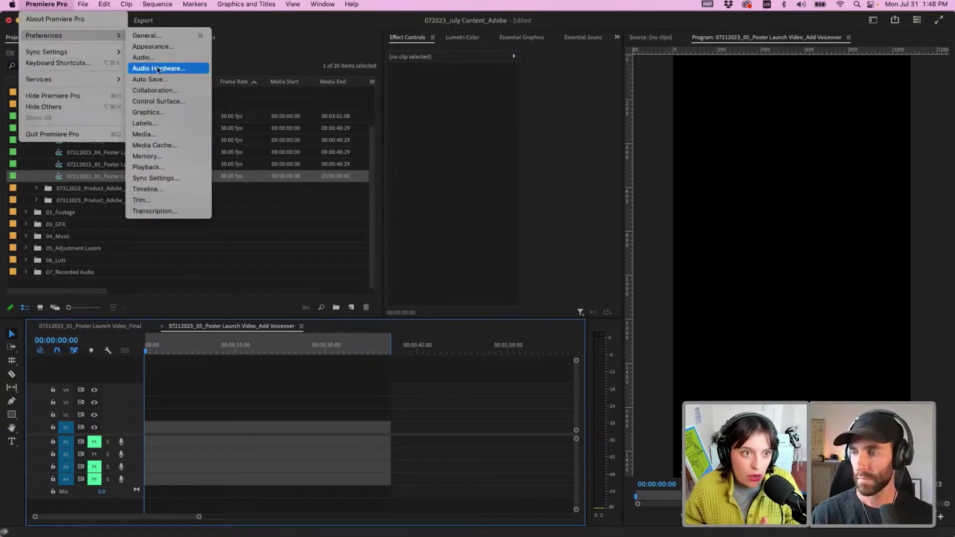
mouse_move(63, 35)
left_click(169, 67)
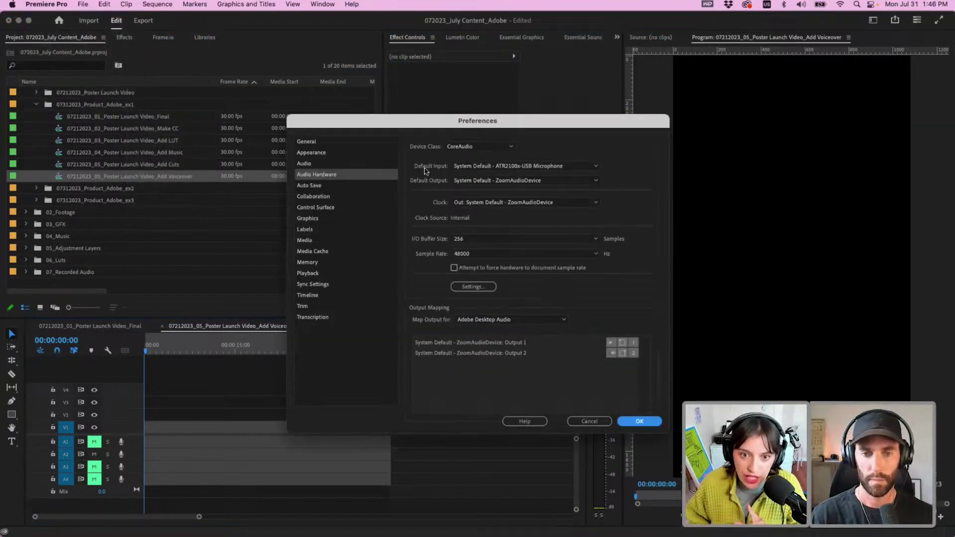
left_click(322, 168)
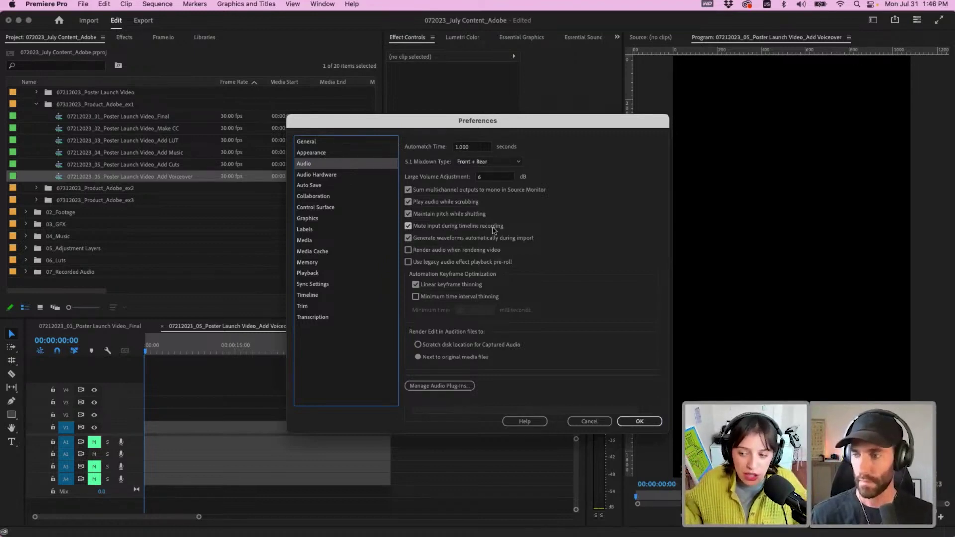
key("Return")
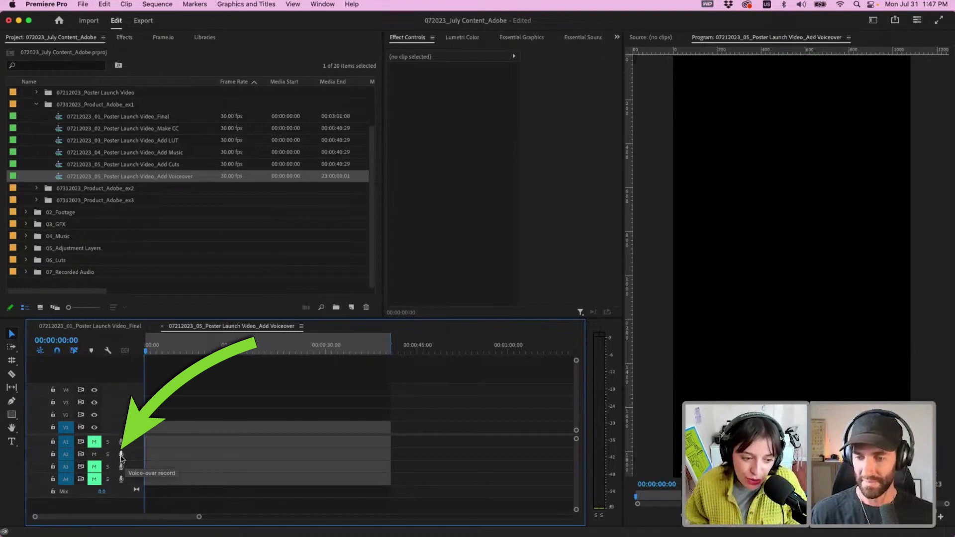
Step: Record a voiceover onto track A2 and play it back
left_click(121, 455)
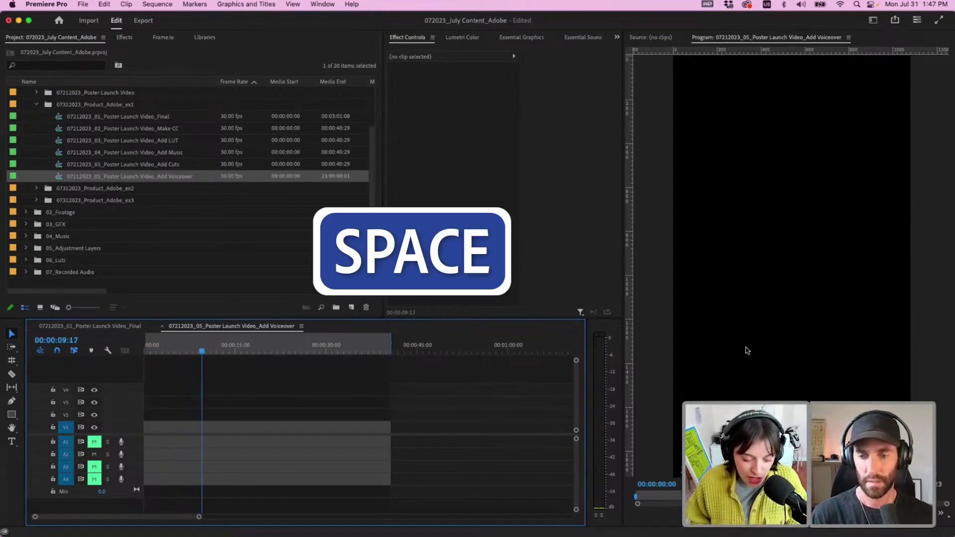
left_click(140, 346)
key("space")
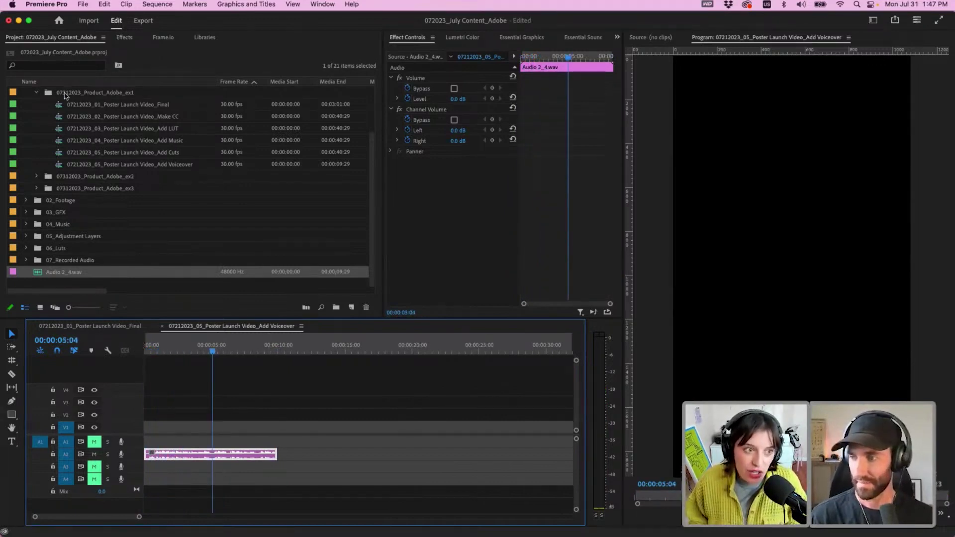
Step: Collapse the sequence folders and move Audio 2_4.wav into the 07_Recorded Audio bin
left_click(36, 93)
left_click(26, 94)
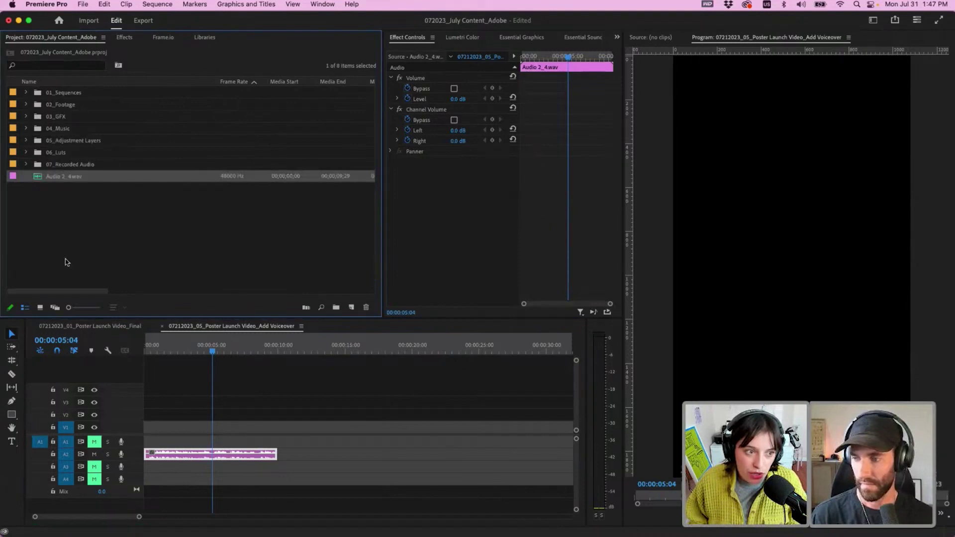
left_click(43, 165)
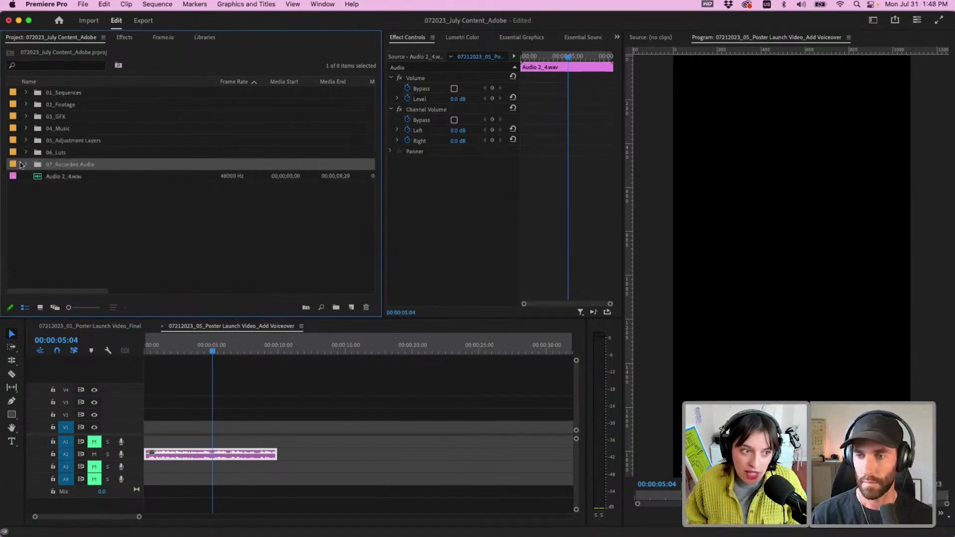
left_click_drag(35, 176, 50, 165)
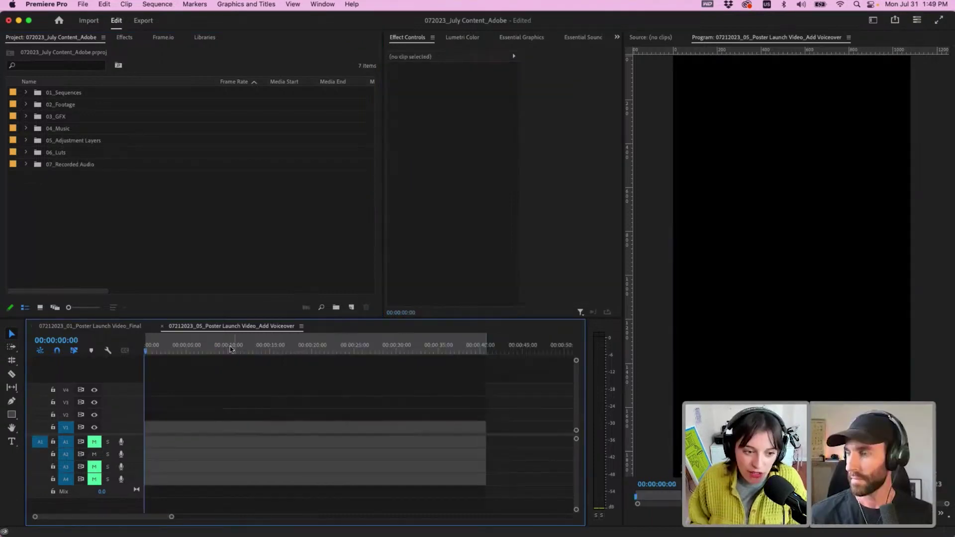
Step: Move the playhead to around 35 seconds in the sequence
left_click(392, 348)
left_click(527, 350)
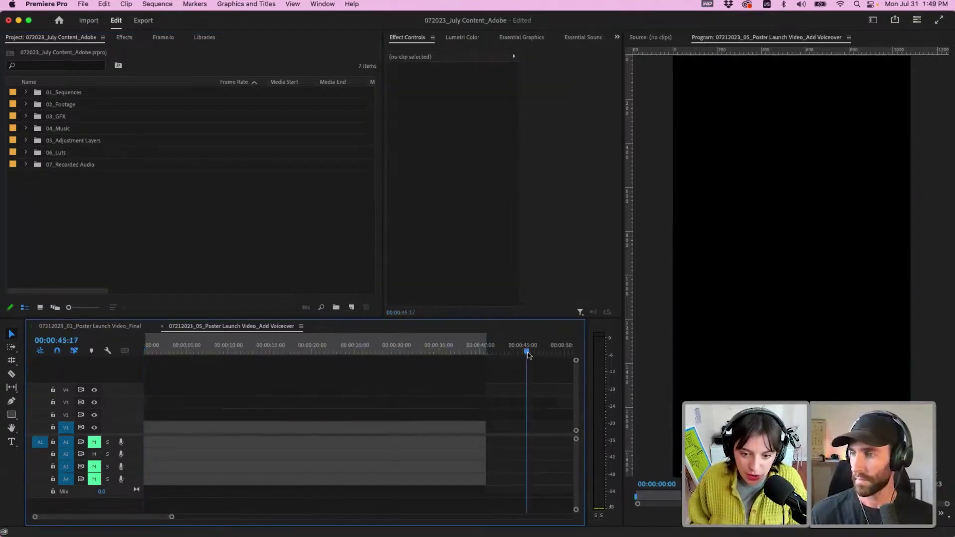
left_click(433, 351)
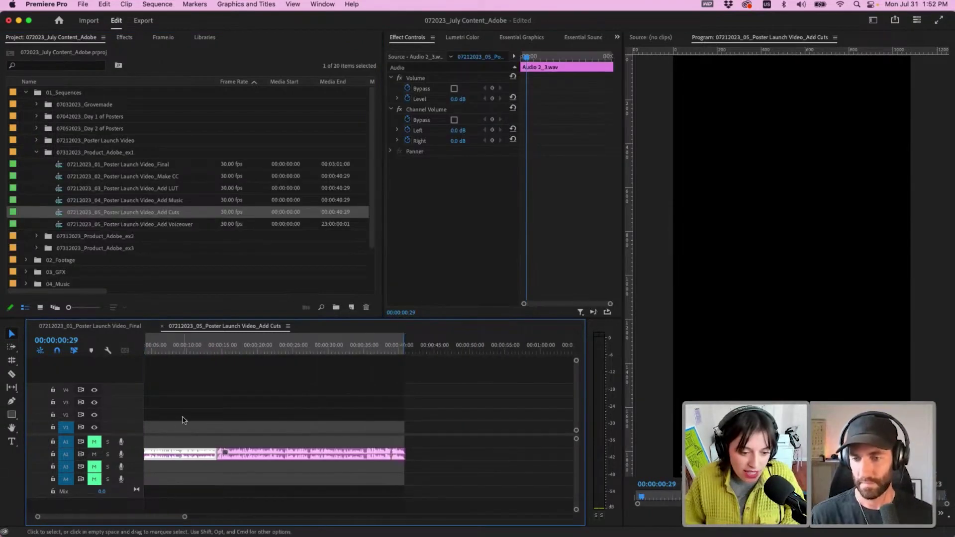
scroll(183, 420, "left", 1)
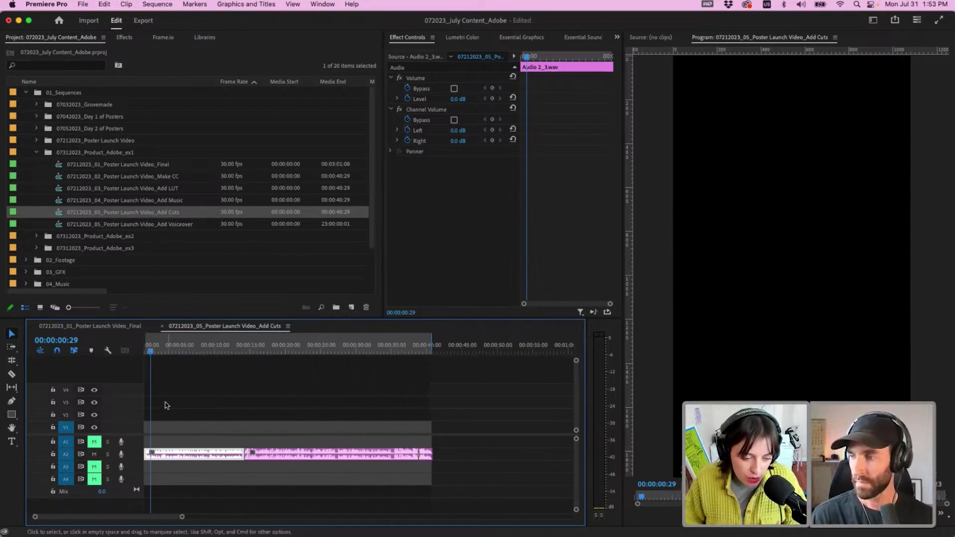
Step: Show the voiceover's transcript in the captions and transcript panel
left_click(230, 377)
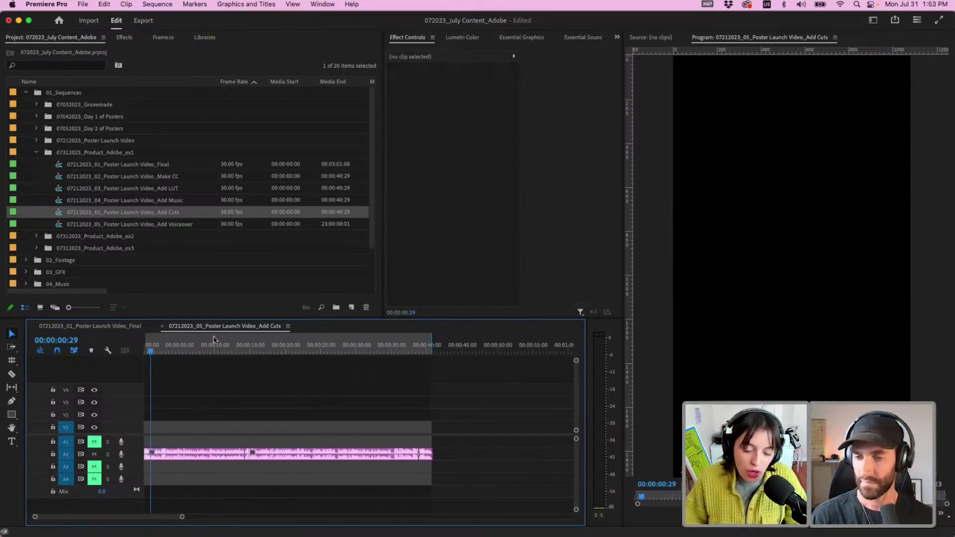
scroll(194, 396, "down", 3)
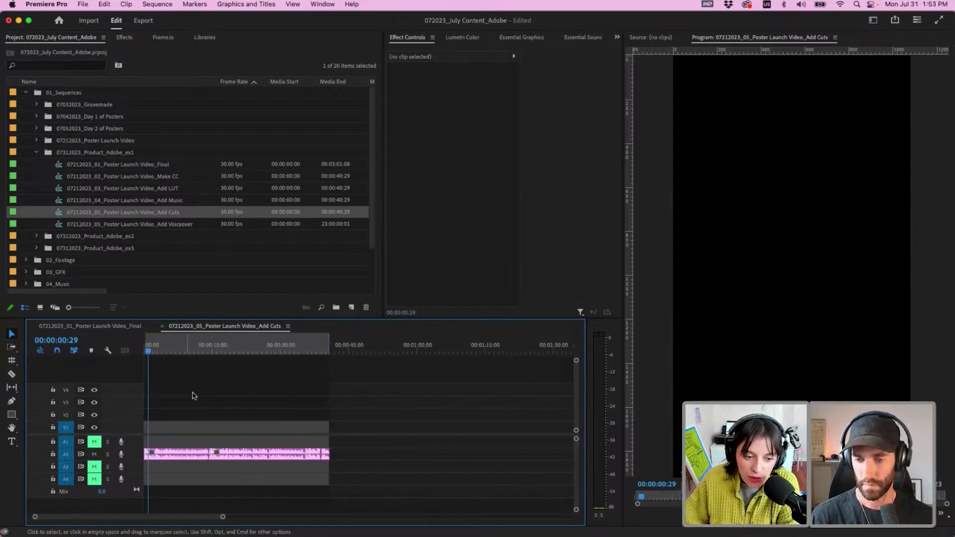
scroll(179, 390, "up", 3)
scroll(333, 424, "down", 2)
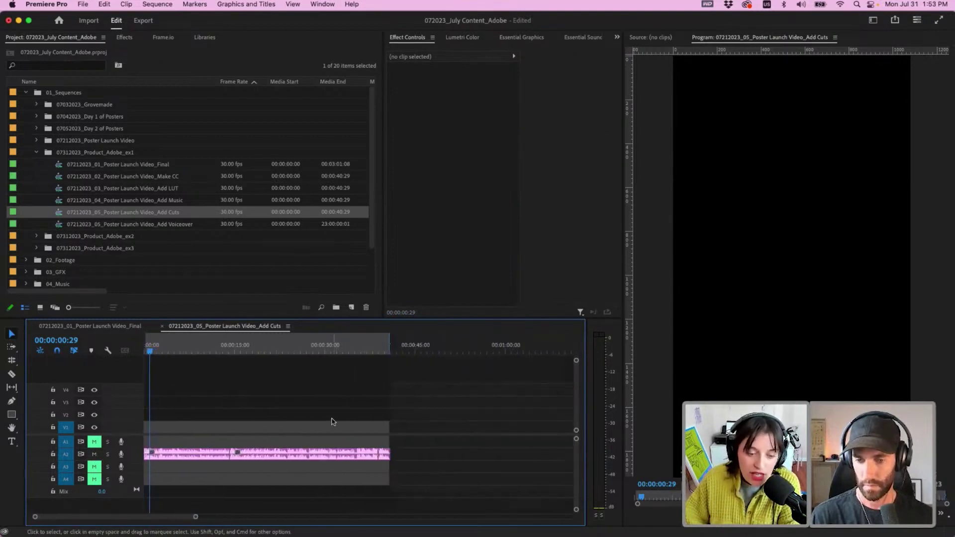
left_click(599, 54)
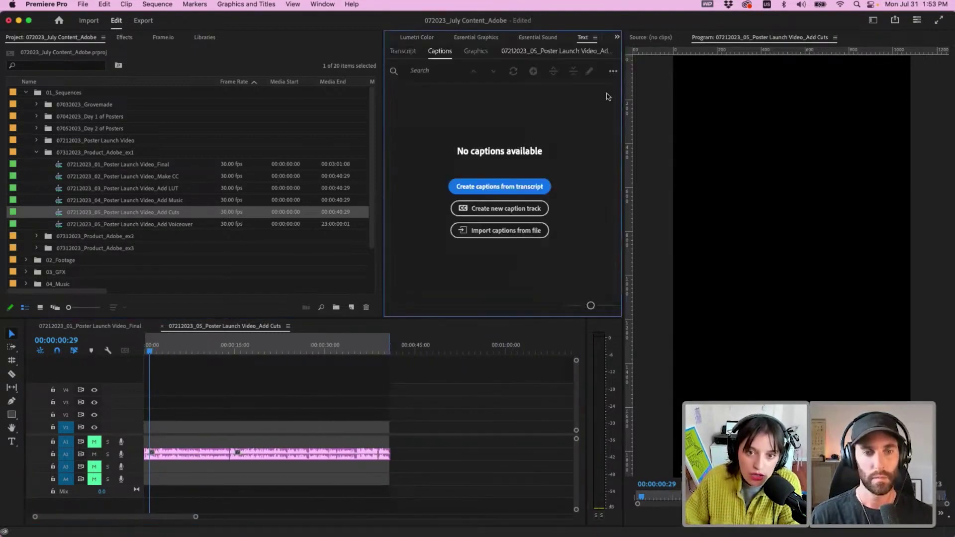
left_click(414, 56)
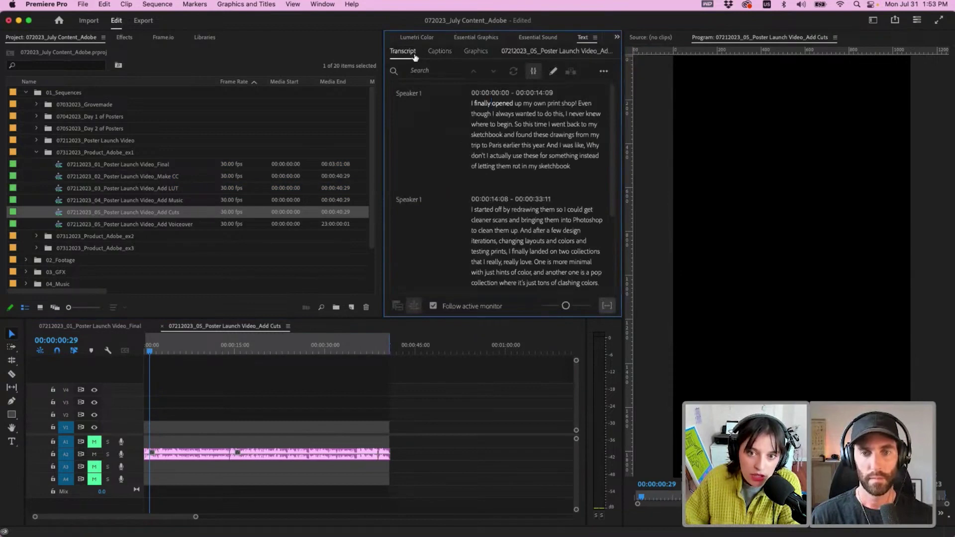
scroll(615, 267, "down", 5)
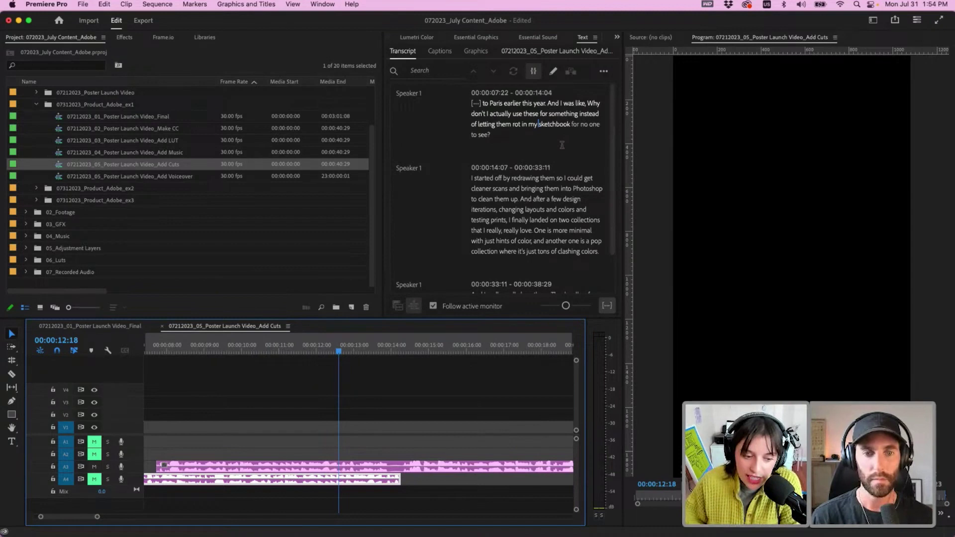
Step: Delete the 'And I was like…' sentence and the trailing pause after 'shop.'
left_click(549, 103)
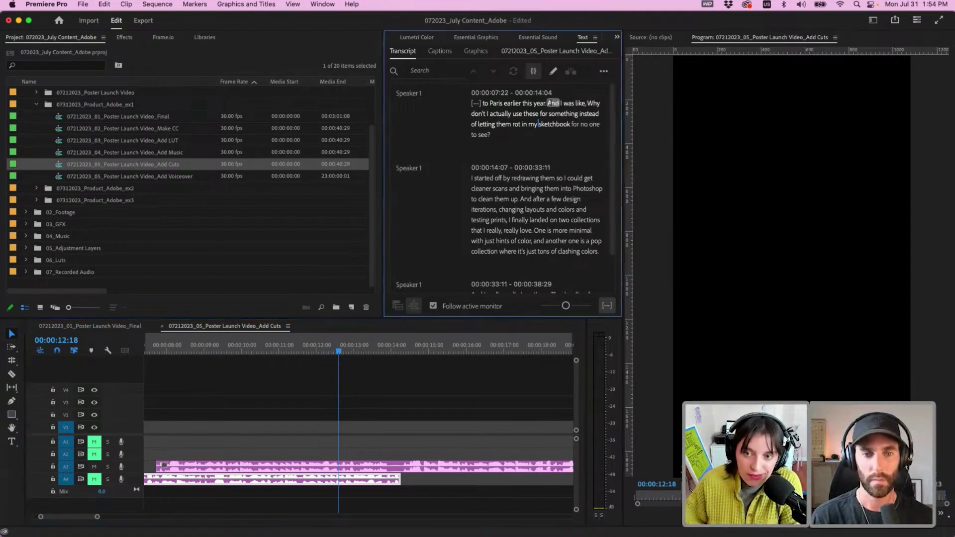
left_click_drag(549, 103, 559, 129)
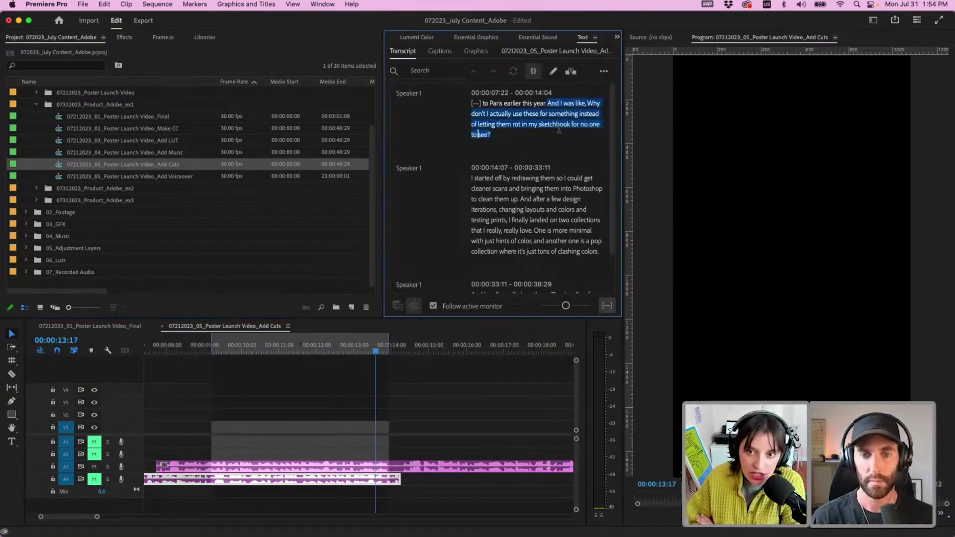
key("BackSpace")
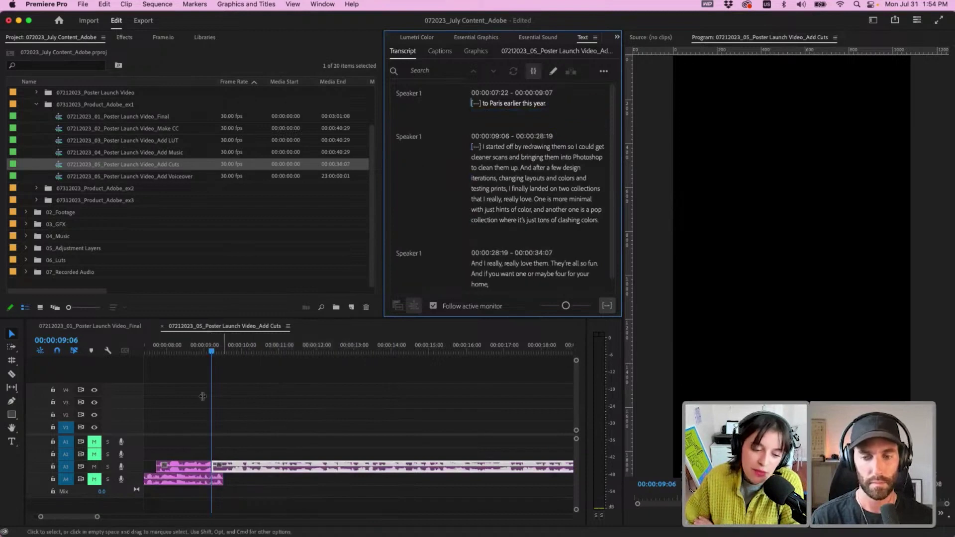
left_click(234, 482)
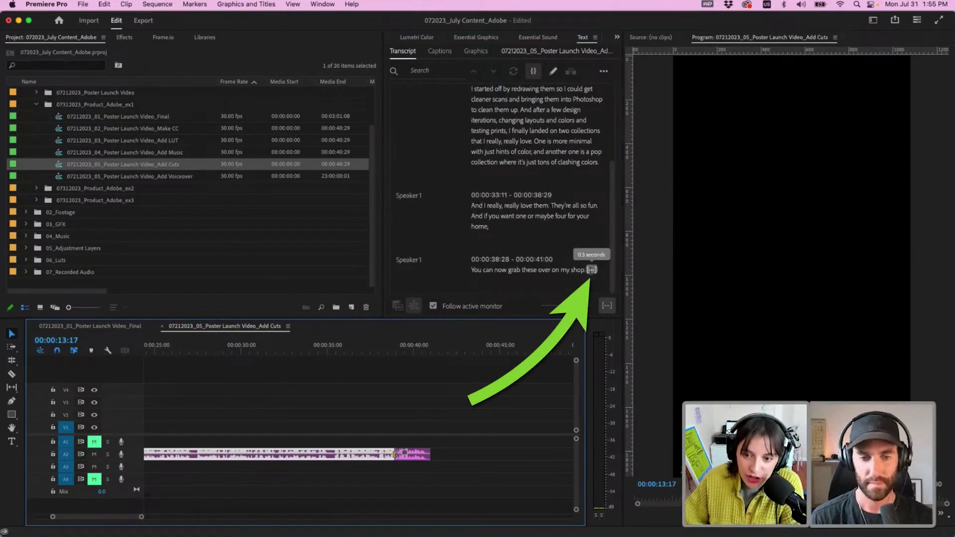
left_click(591, 270)
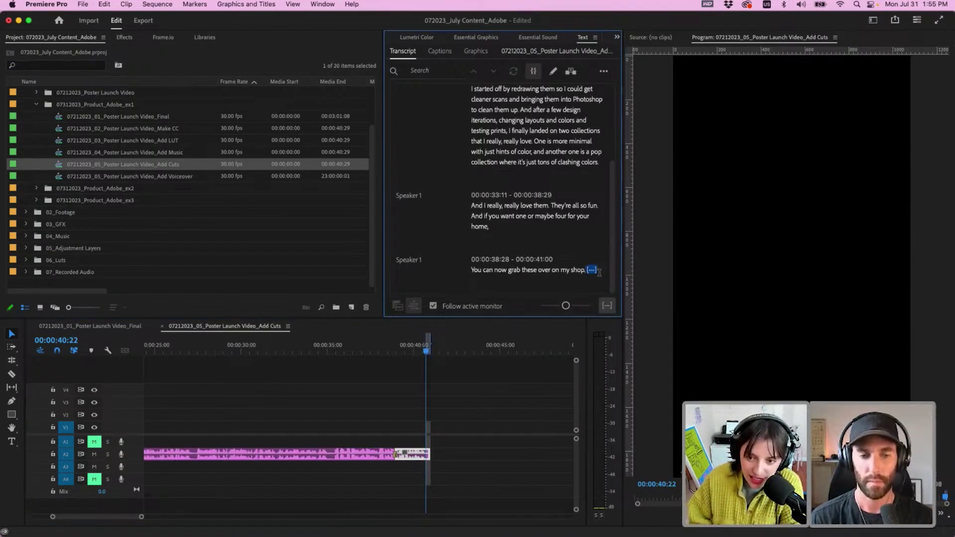
key("Delete")
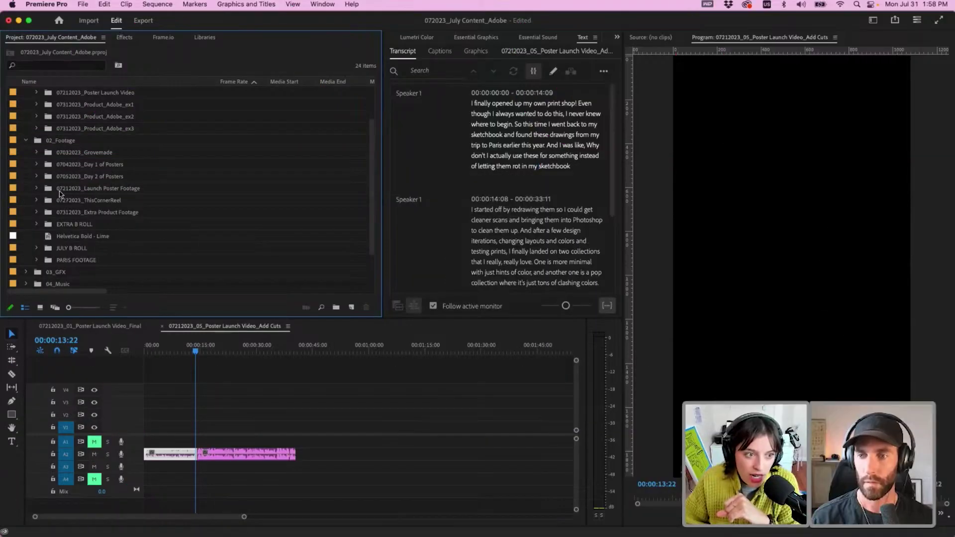
Step: Browse the 07212023_Launch Poster Footage bin and preview clip C0753.MP4
double_click(59, 189)
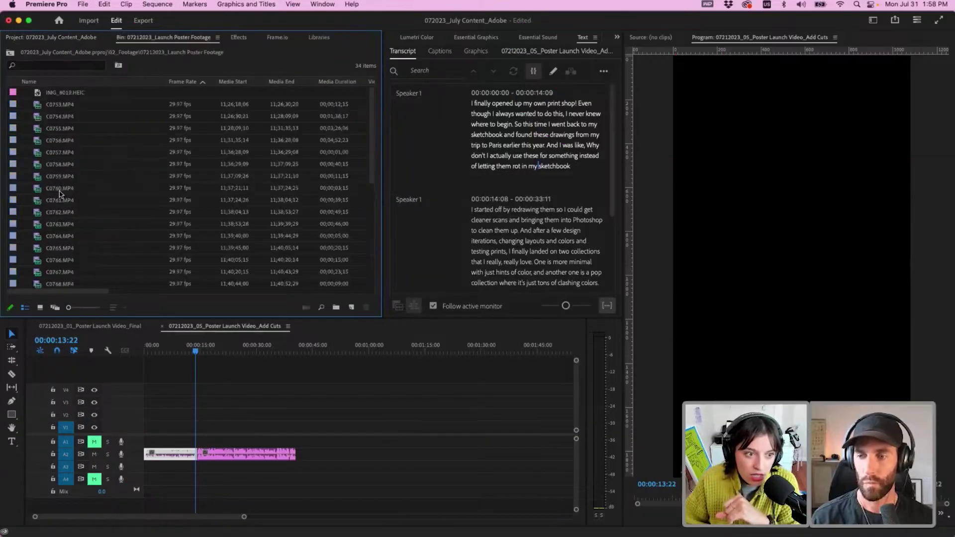
scroll(110, 135, "down", 5)
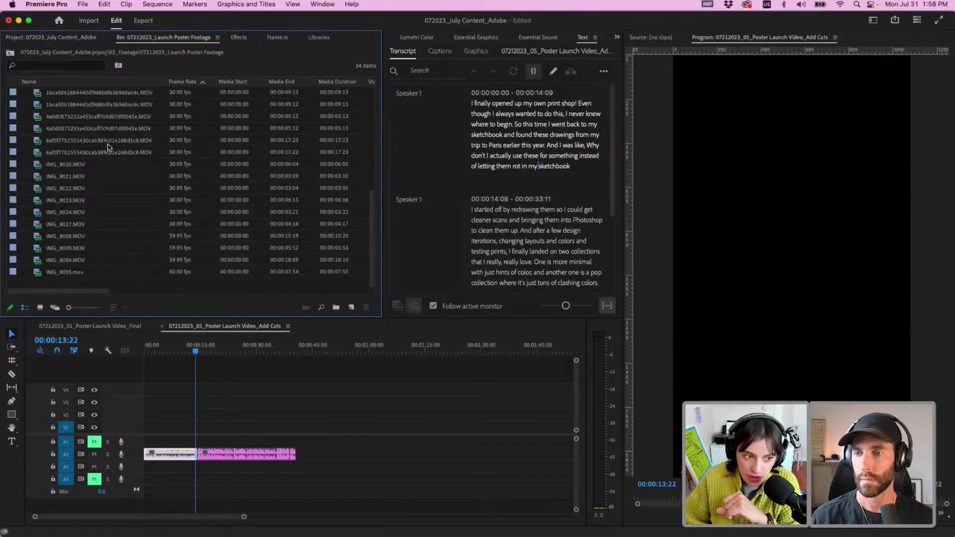
scroll(108, 146, "up", 5)
double_click(59, 107)
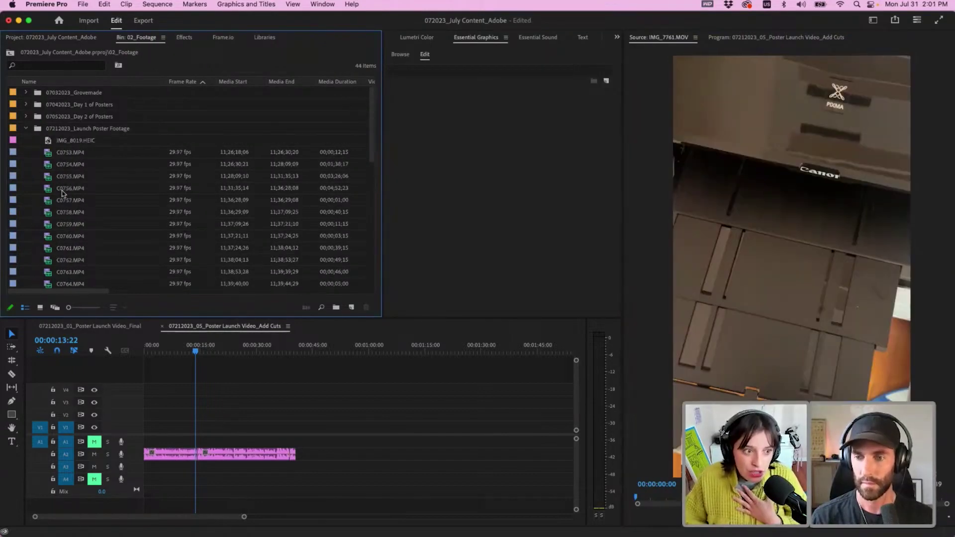
scroll(74, 192, "down", 10)
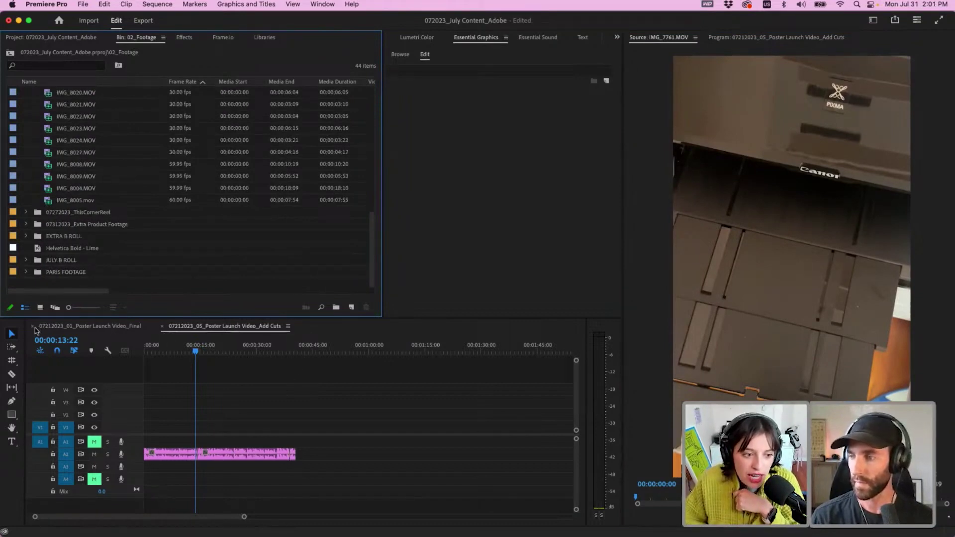
Step: Close the Final sequence and duplicate Add Cuts as ALL CLIPS
left_click(32, 327)
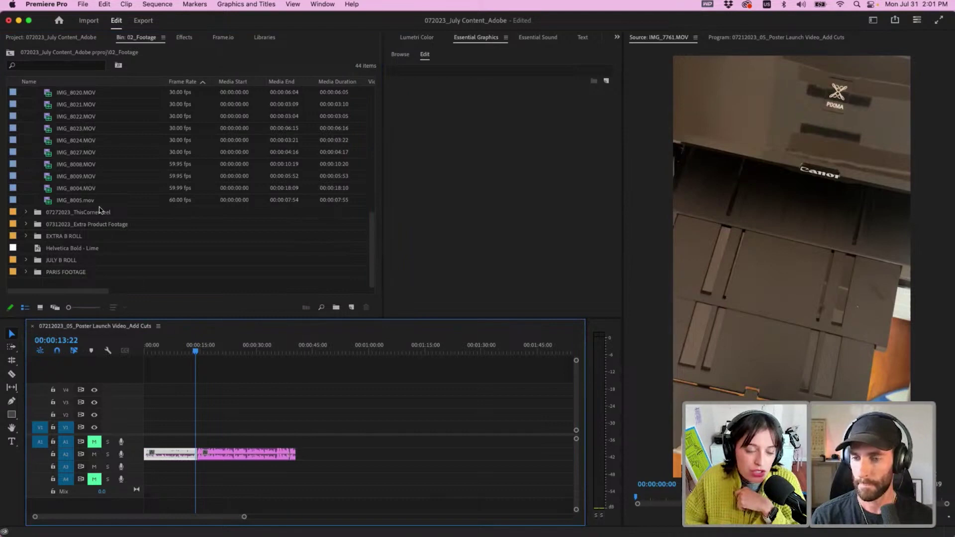
scroll(100, 210, "up", 10)
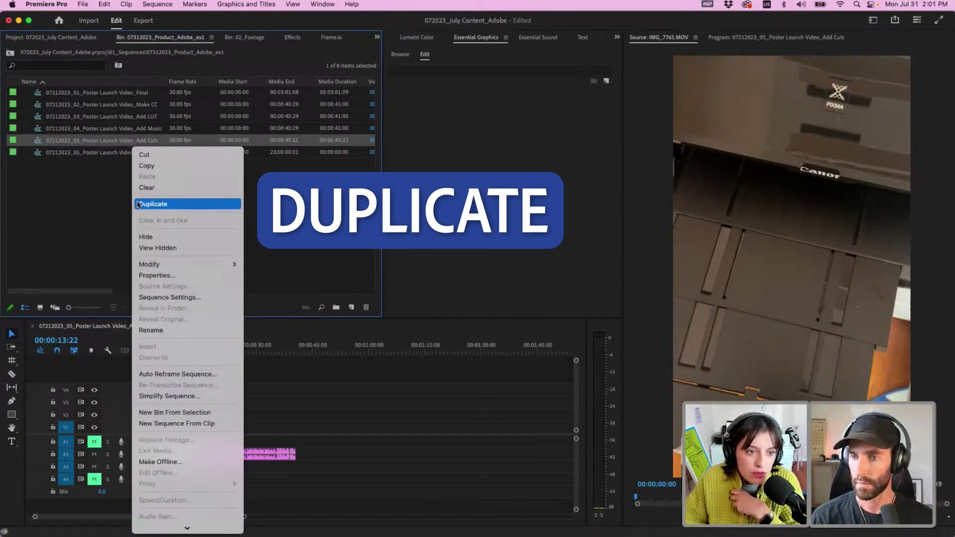
left_click(144, 204)
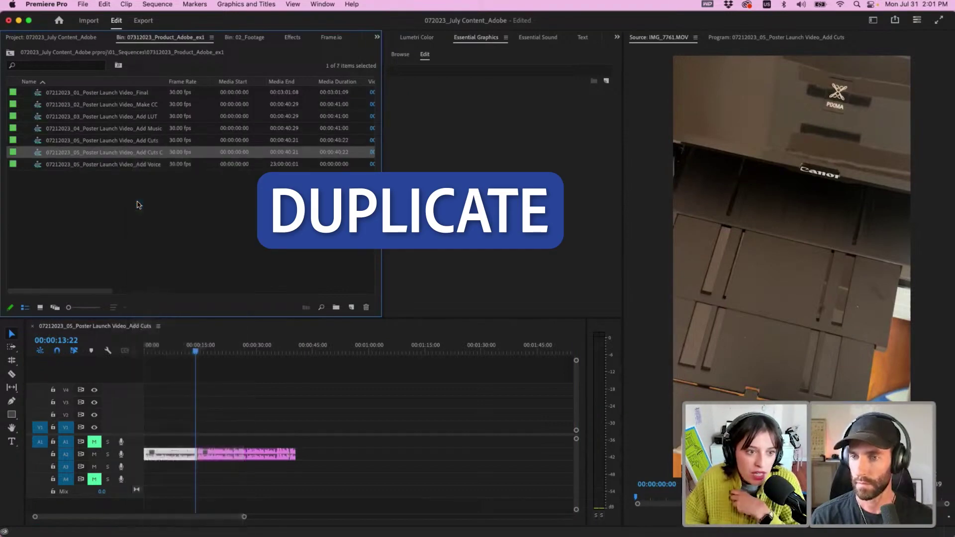
key("Return")
Step: Open ALL CLIPS in its own timeline above Add Cuts and collapse the sequence folders
double_click(55, 153)
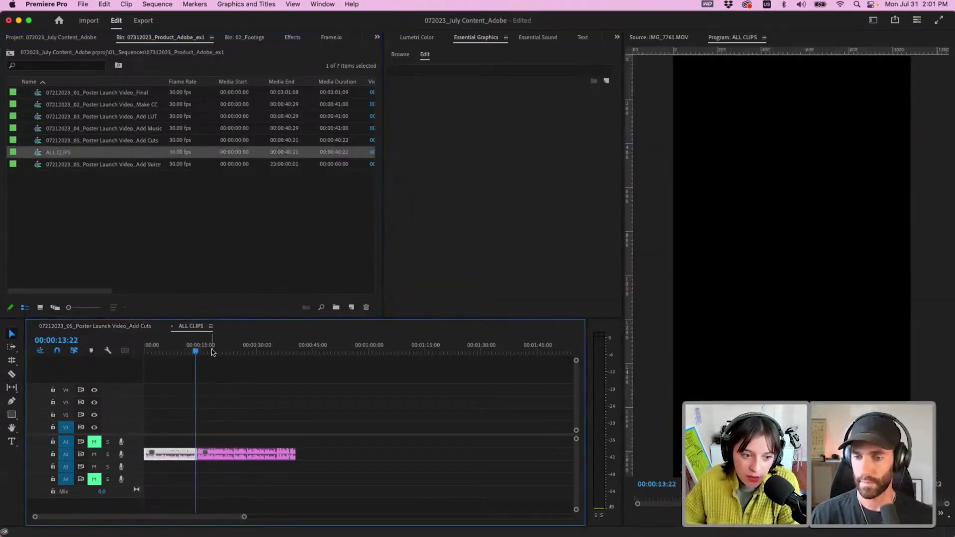
left_click_drag(188, 331, 306, 348)
left_click(10, 52)
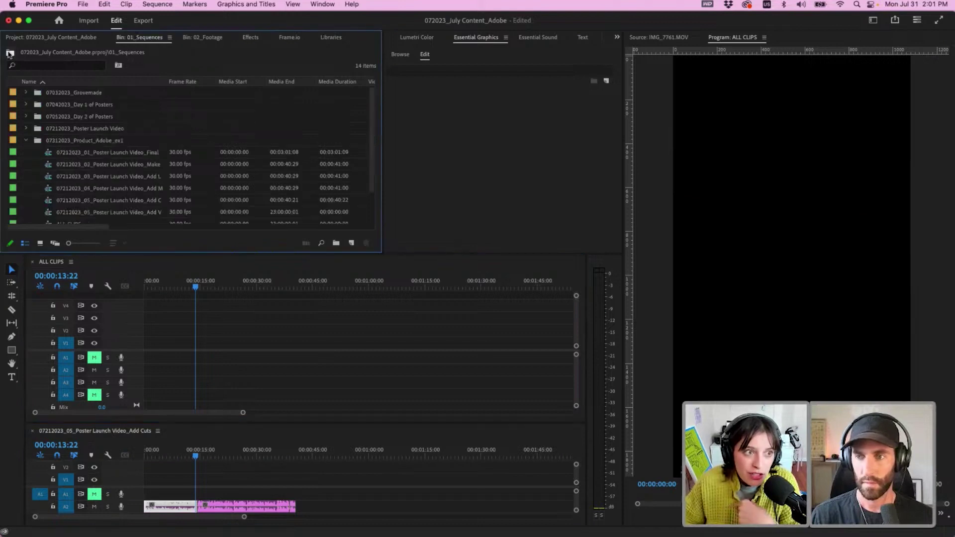
left_click(27, 140)
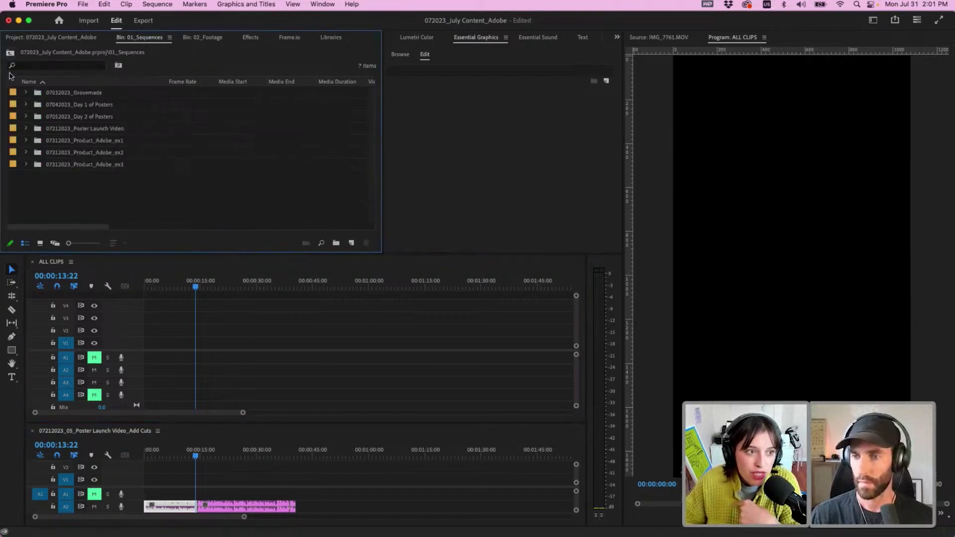
left_click(10, 52)
scroll(45, 175, "down", 4)
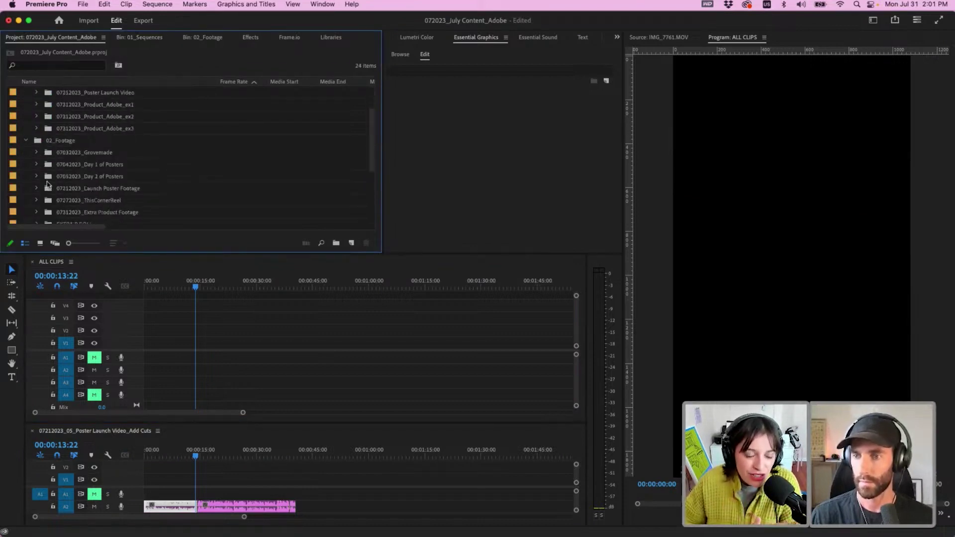
Step: Drop all Launch Poster footage clips into ALL CLIPS, keeping existing sequence settings
left_click(36, 188)
scroll(50, 189, "down", 5)
left_click(85, 189, "shift")
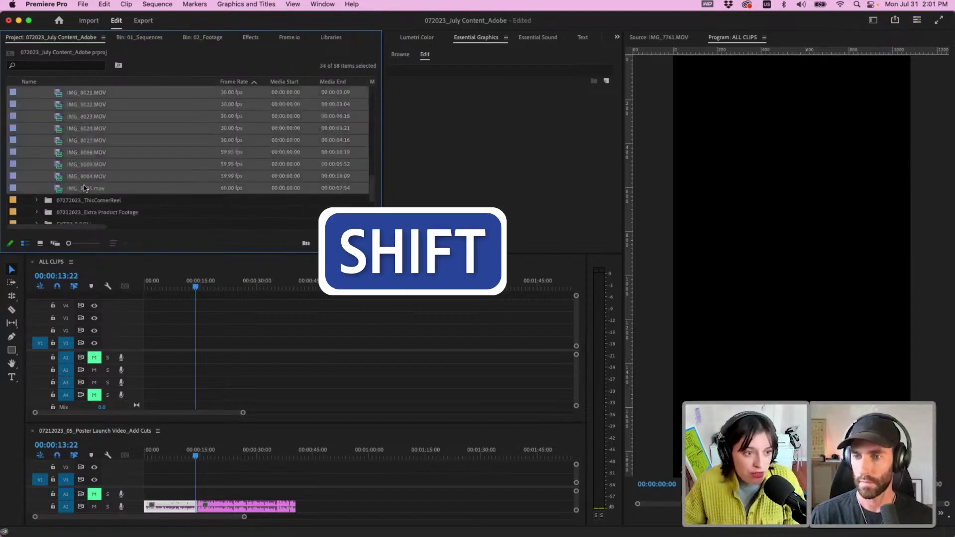
scroll(92, 175, "up", 5)
scroll(92, 175, "down", 8)
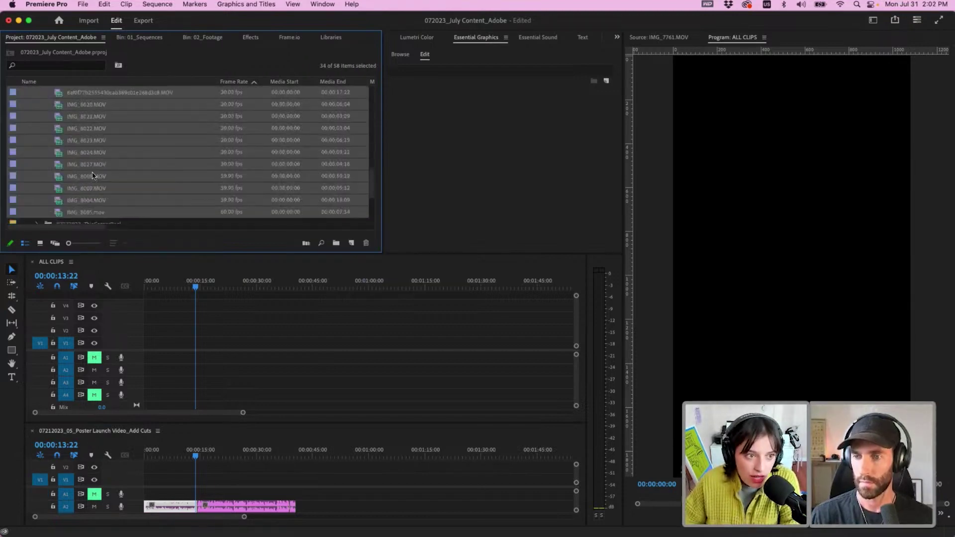
left_click_drag(88, 160, 145, 357)
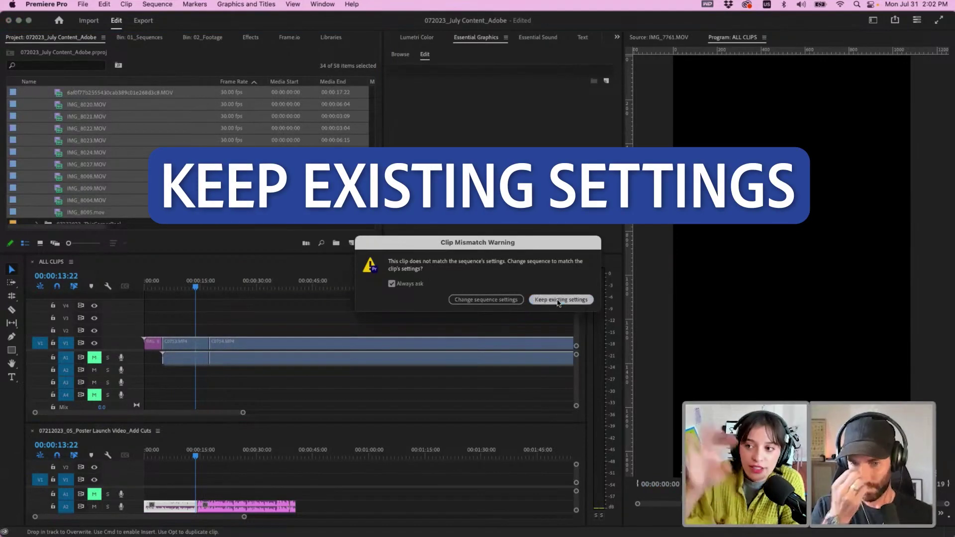
left_click(561, 300)
left_click_drag(176, 426, 175, 384)
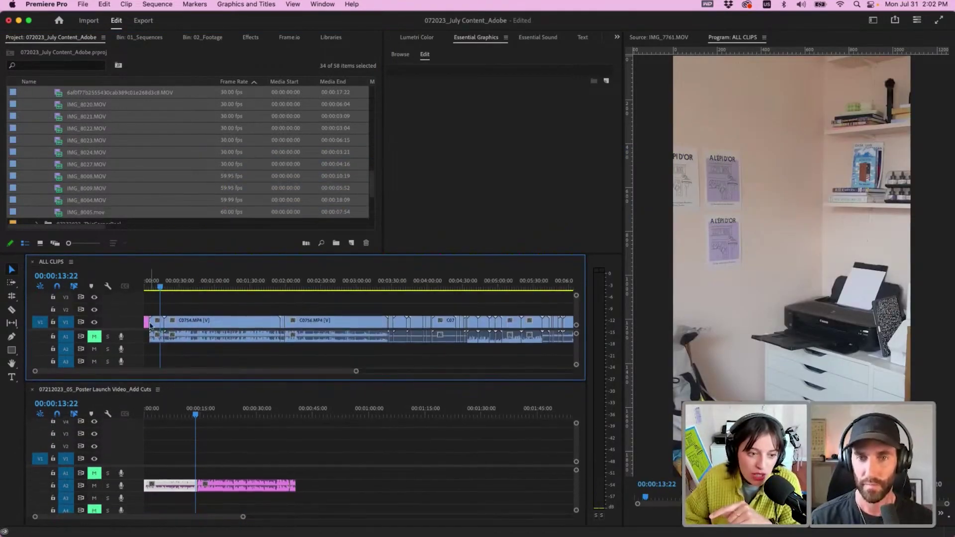
Step: Confirm ALL CLIPS is 1080×1920 at 30 fps, then scrub its footage
left_click(150, 4)
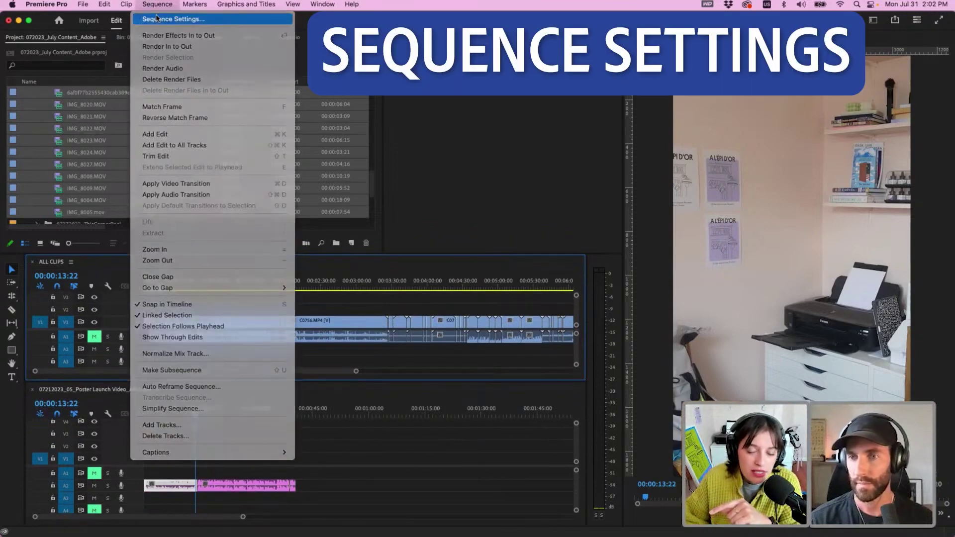
left_click(165, 15)
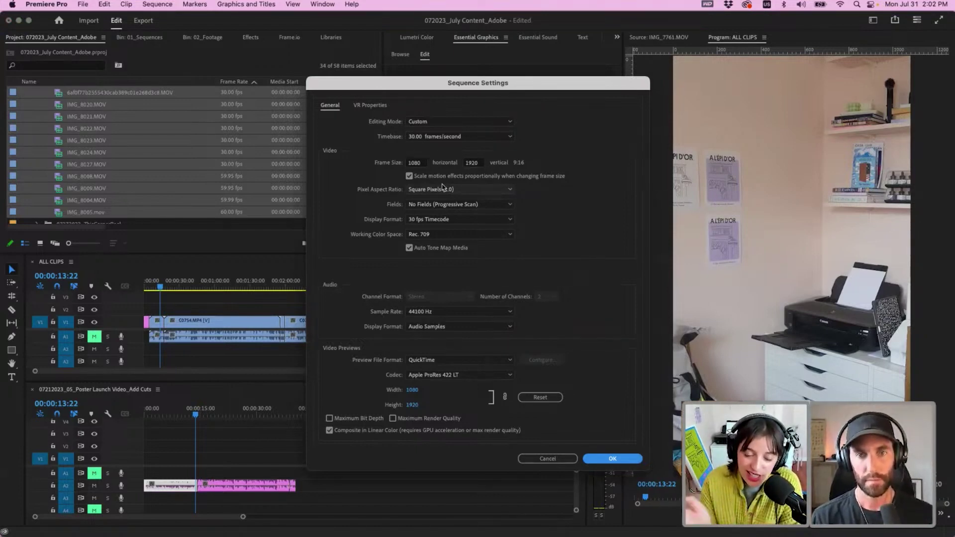
key("Return")
left_click_drag(151, 286, 245, 299)
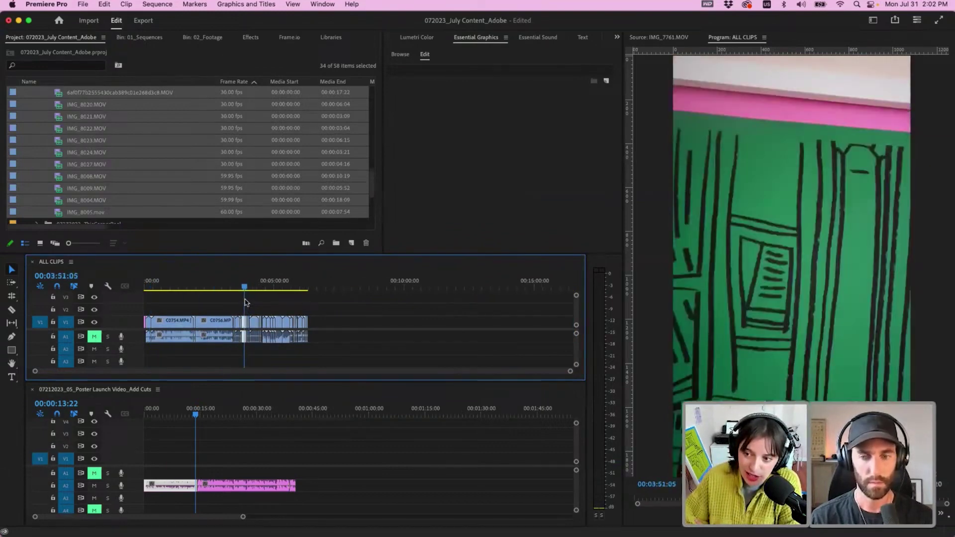
Step: Scale clip C0754 to 50 and copy it
scroll(214, 300, "up", 4)
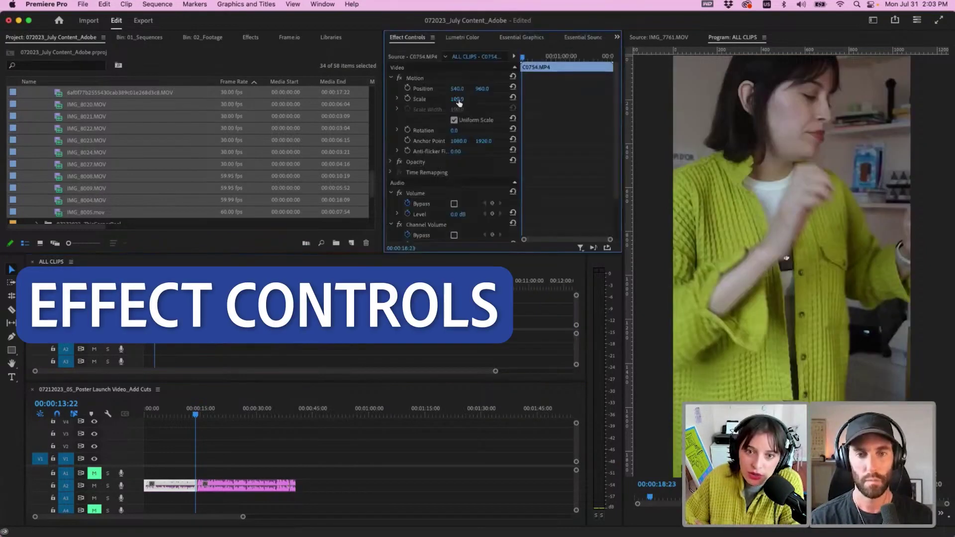
left_click(456, 99)
type("50")
key("Return")
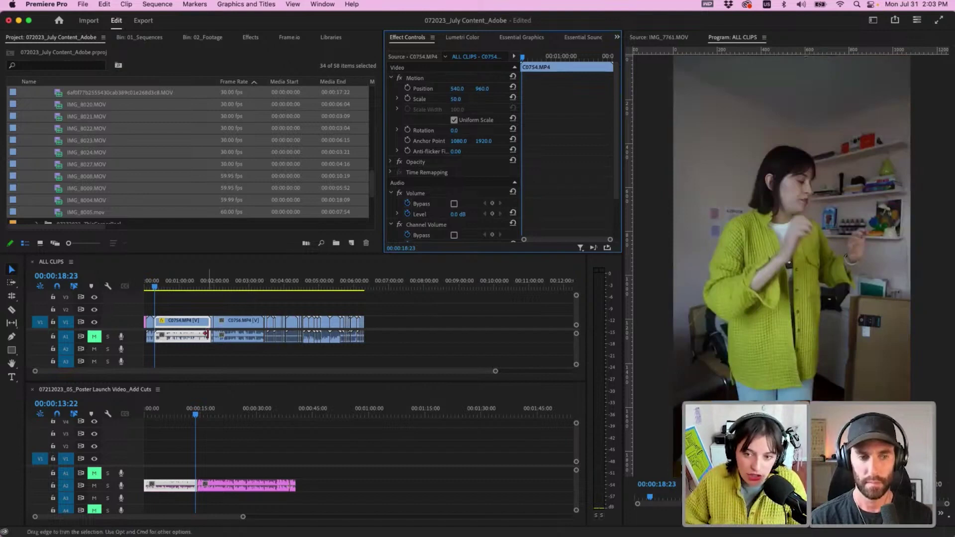
right_click(172, 323)
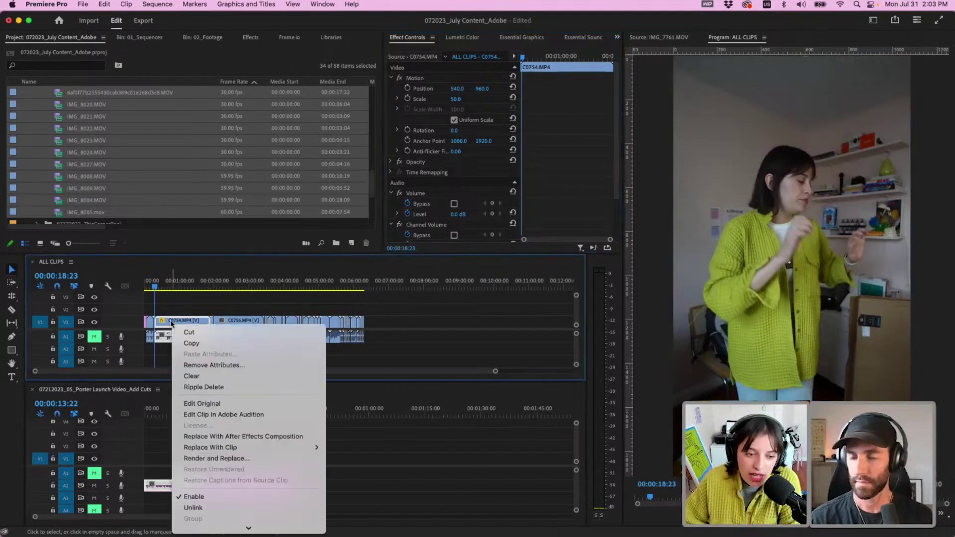
left_click(192, 343)
Step: Paste the Motion attributes onto every clip in ALL CLIPS and scrub to check
key("backslash")
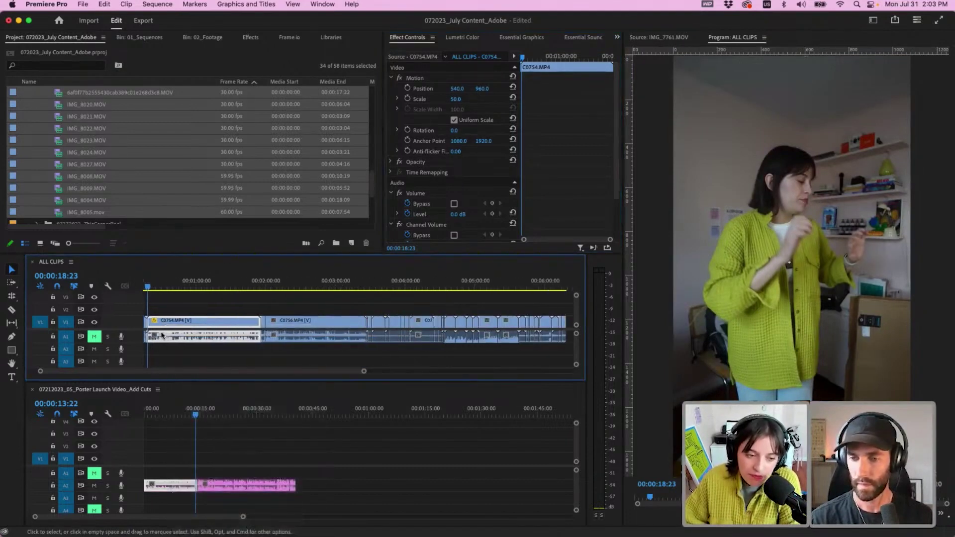
key("super+a")
key("minus")
right_click(183, 324)
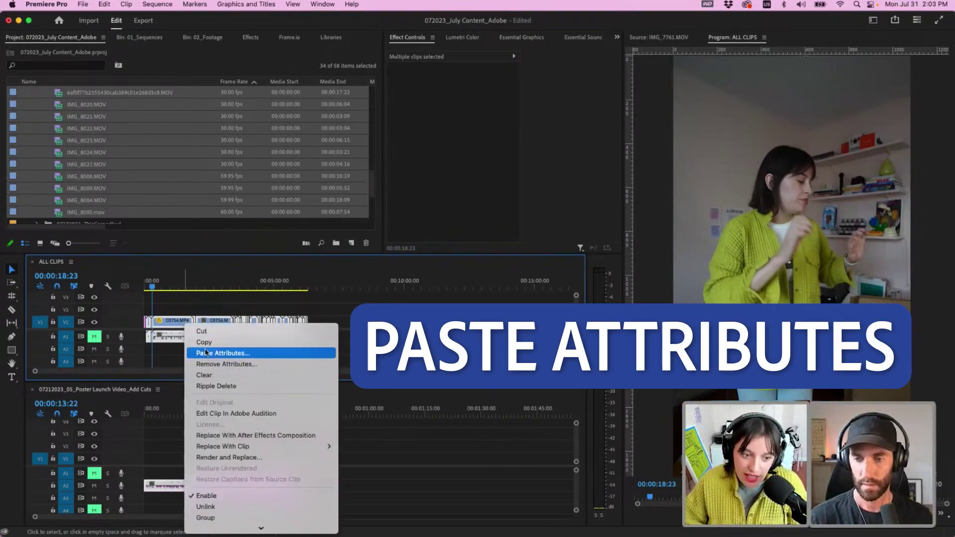
left_click(206, 354)
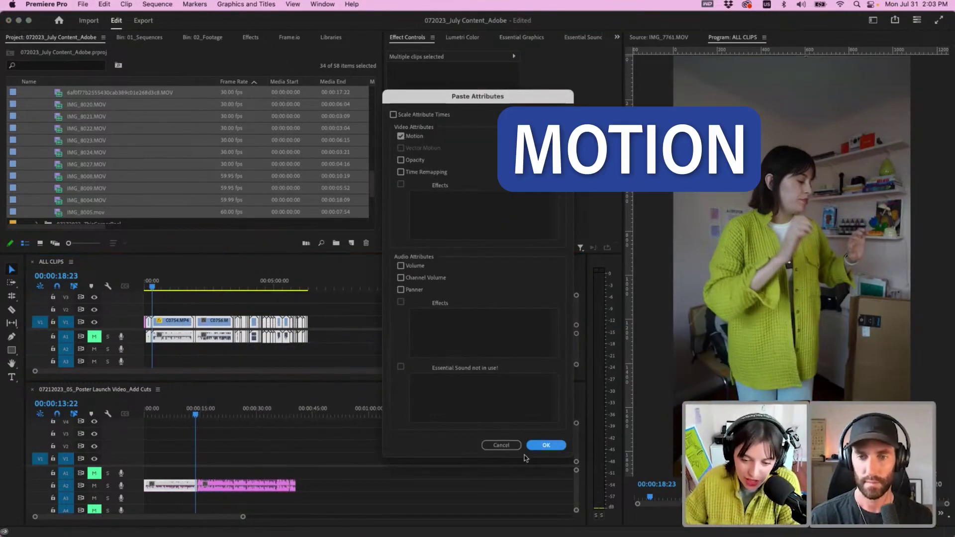
key("Return")
left_click_drag(152, 288, 231, 298)
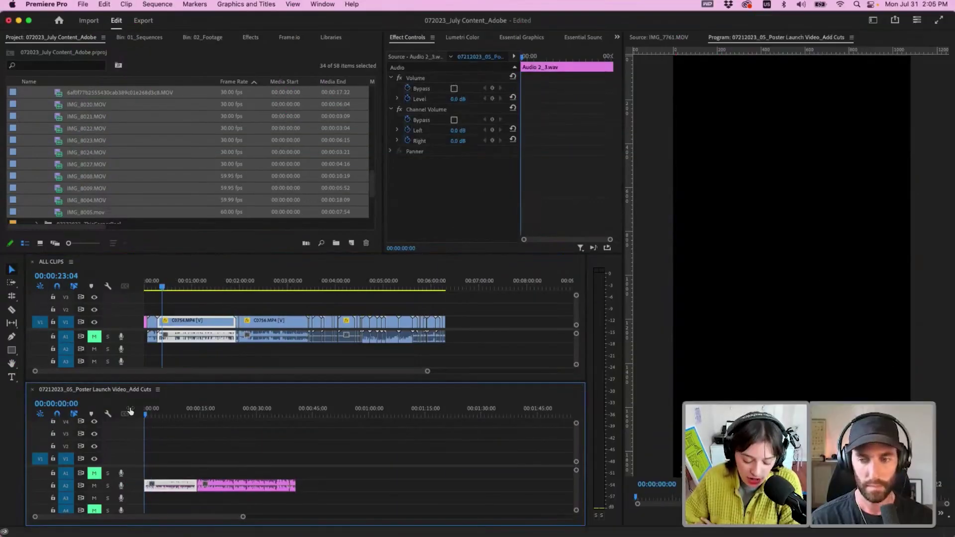
Step: Mark 00:00:02:09 in the Add Cuts voiceover and select the poster-holding clip in ALL CLIPS
key("space")
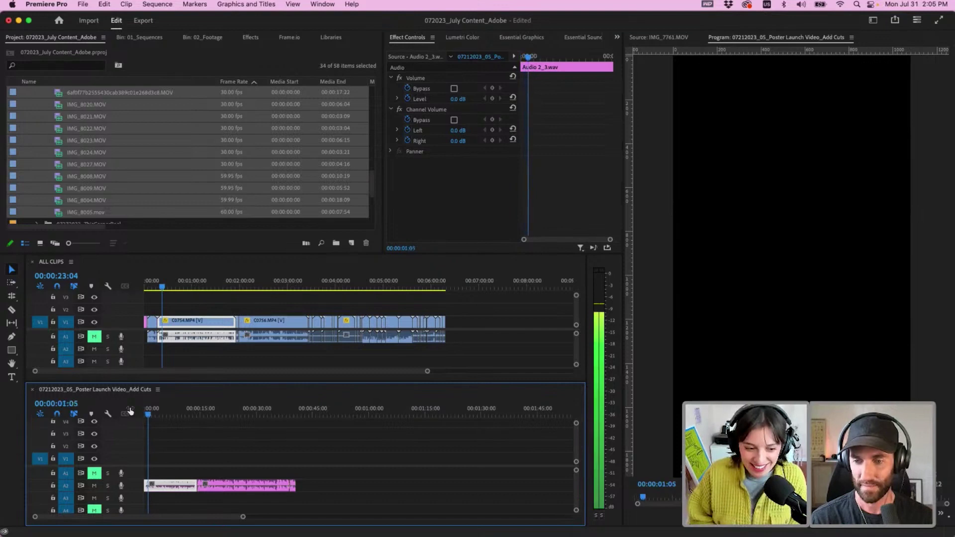
key("space")
key("=")
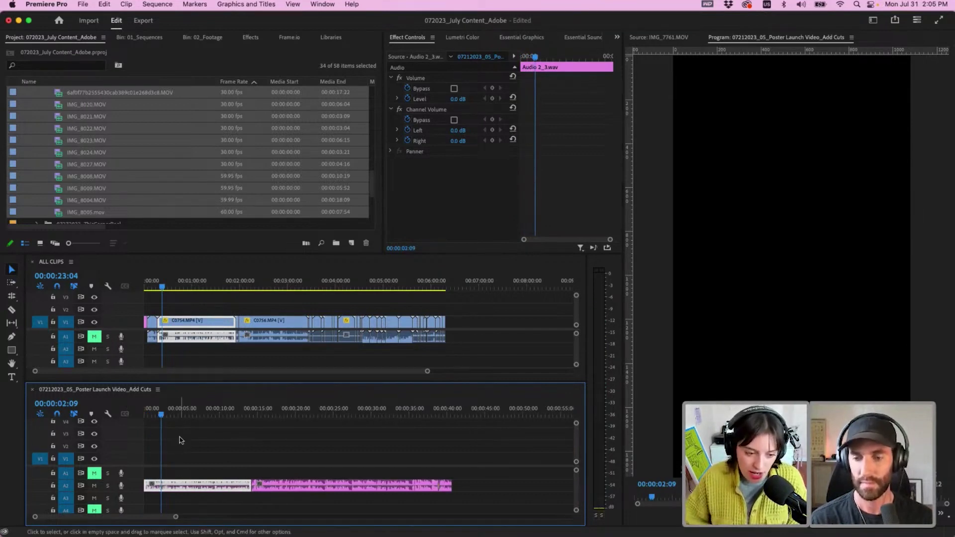
left_click(182, 440)
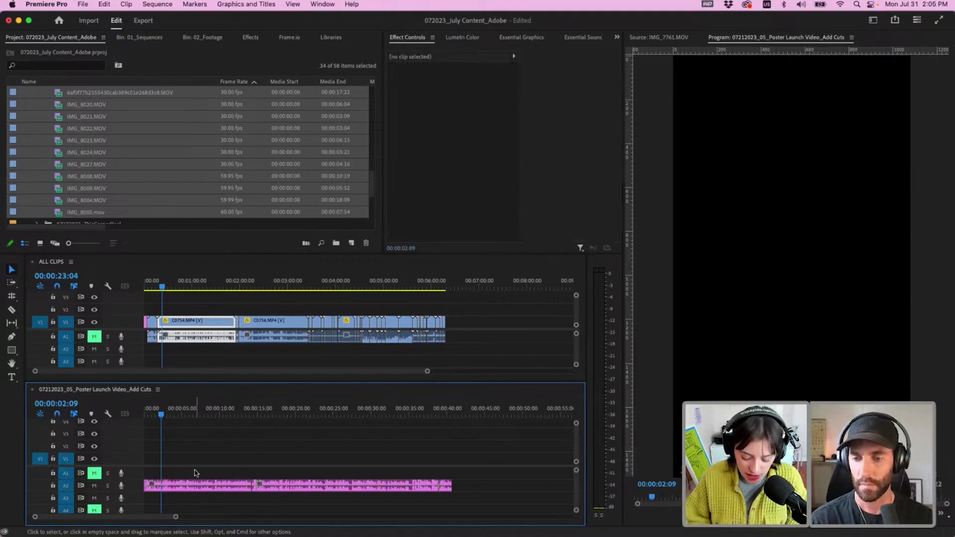
key("m")
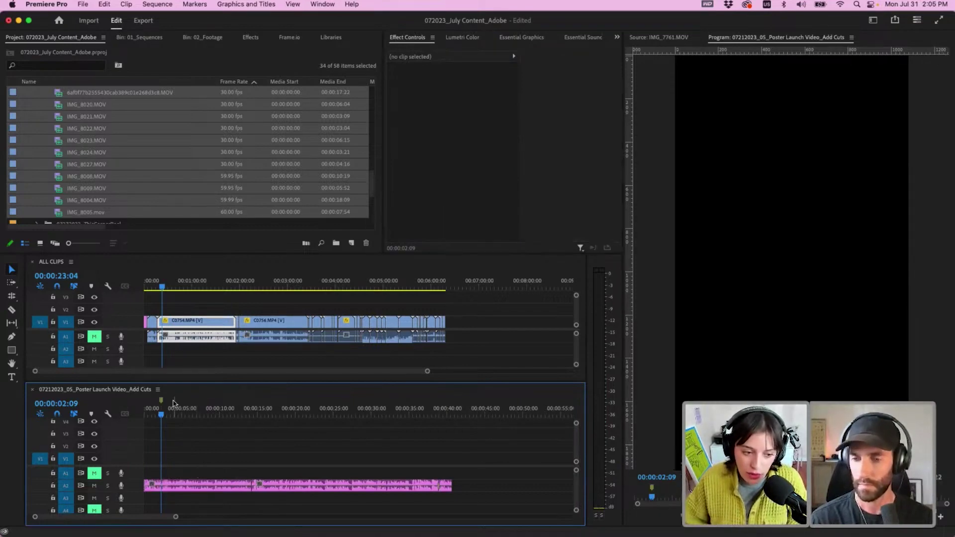
left_click_drag(165, 287, 393, 313)
left_click(256, 319)
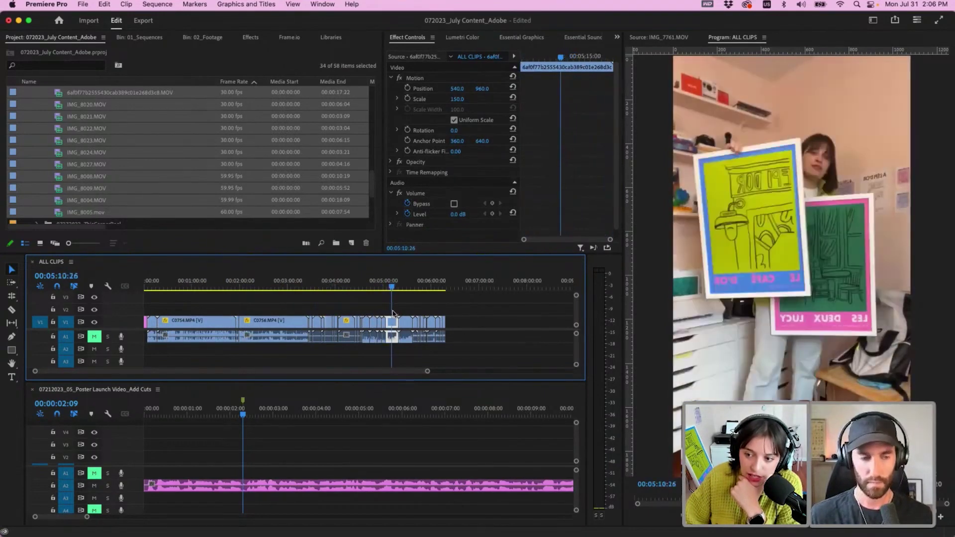
Step: Copy the poster clip and paste it, with its video, into the Add Cuts sequence
key("super+c")
key("=")
left_click(220, 426)
key("super+v")
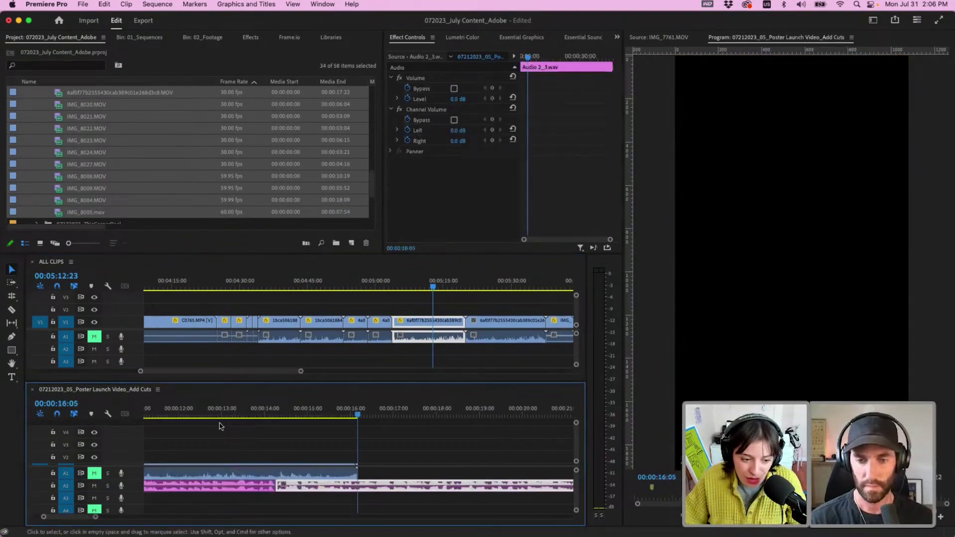
key("backslash")
key("super+z")
key("super+v")
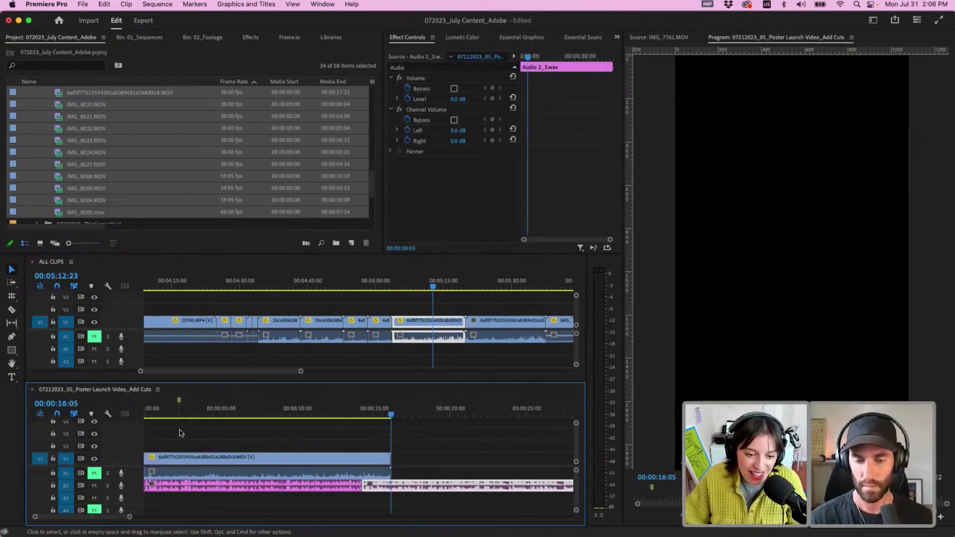
Step: Split the pasted poster clip at 00:00:06:25 and 00:00:10:09
left_click(276, 418)
left_click_drag(276, 420, 248, 419)
key("c")
left_click(249, 457)
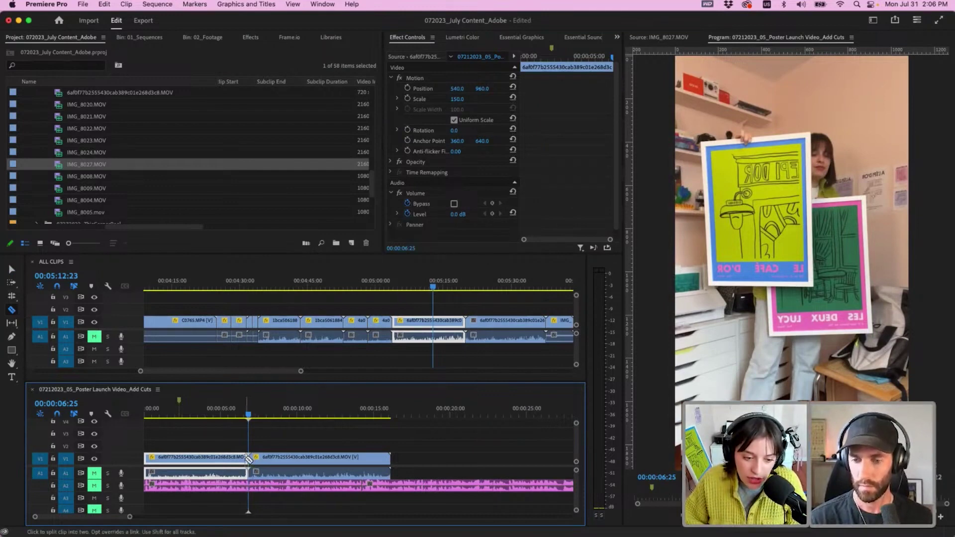
left_click_drag(249, 416, 301, 429)
left_click(301, 458)
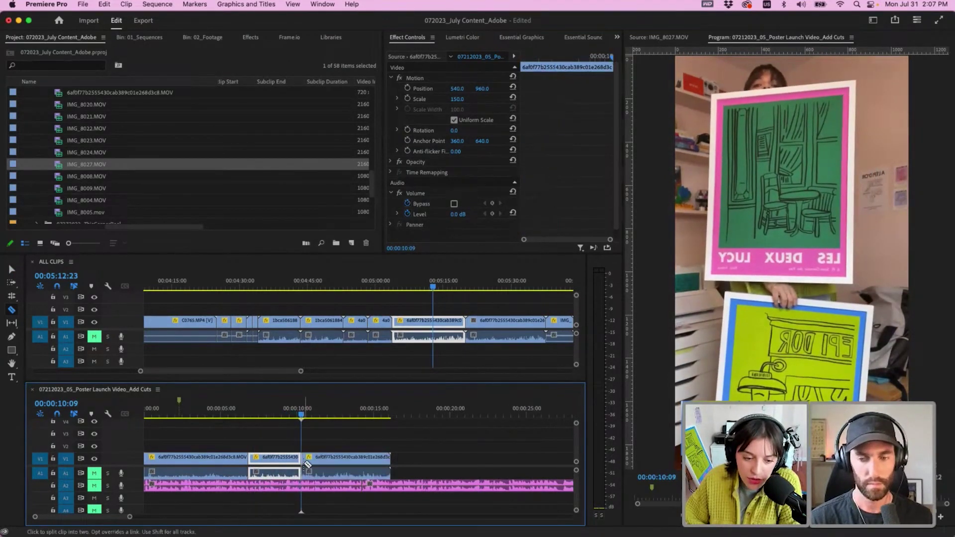
Step: Delete the first and third poster pieces and move the remaining piece to the sequence start
key("v")
left_click(306, 458)
key("Delete")
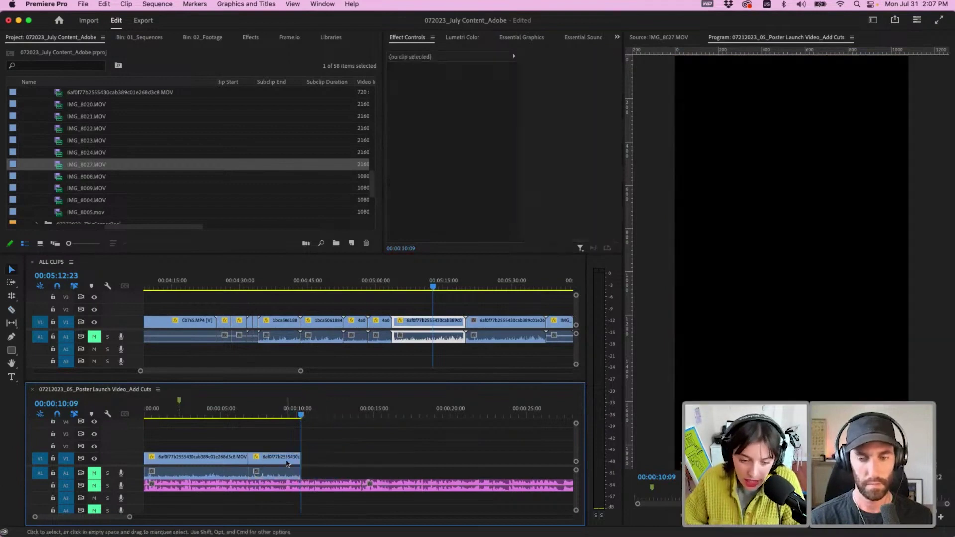
left_click(227, 461)
key("Delete")
left_click_drag(274, 460, 170, 464)
Step: Trim the poster clip to end at 00:00:02:09 by cutting there and deleting the rest
left_click(157, 409)
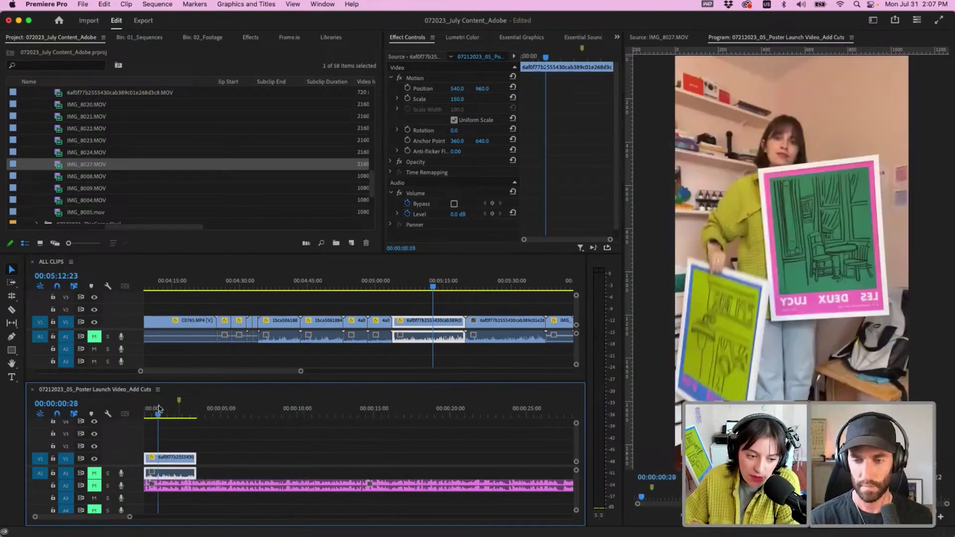
key("equal")
key("equal")
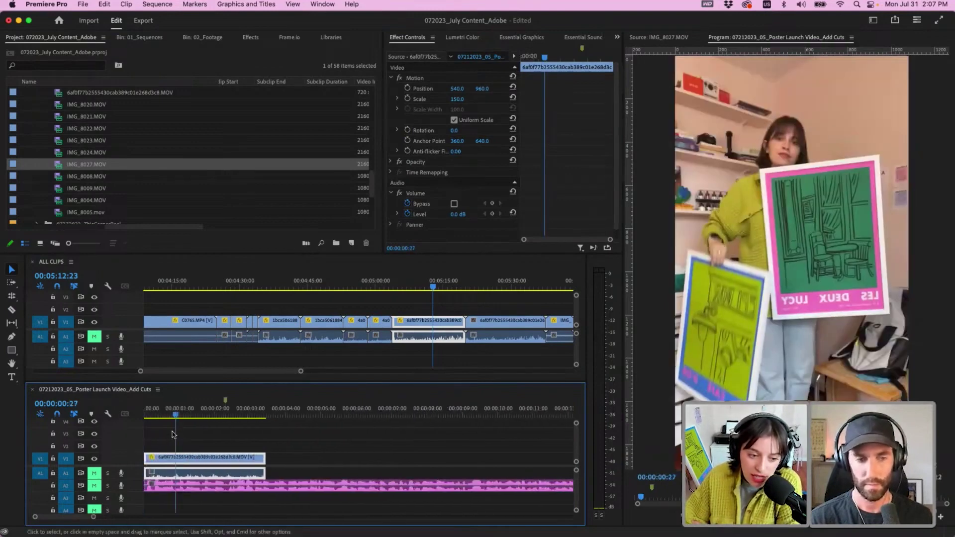
left_click_drag(174, 412, 226, 418)
key("c")
left_click(225, 457)
key("v")
left_click(236, 462)
key("Delete")
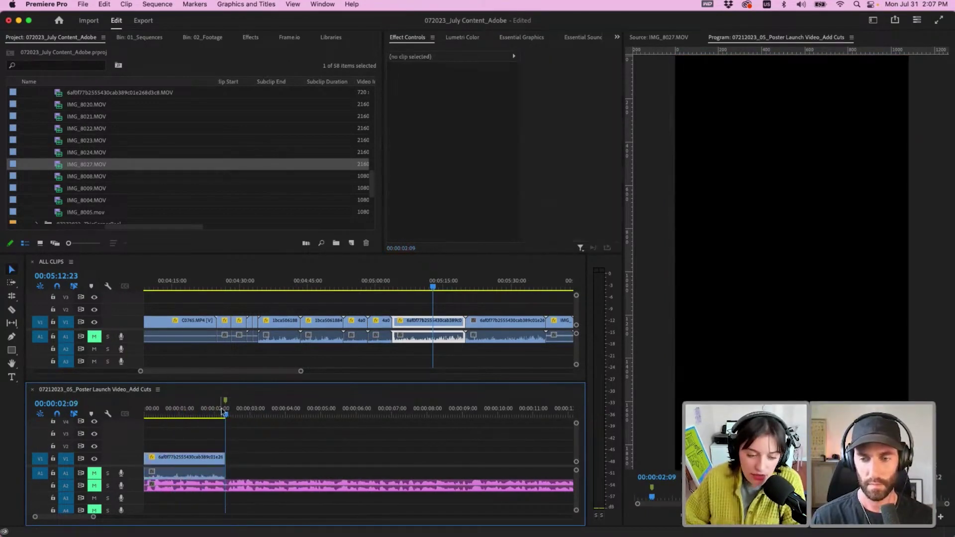
Step: Unmute track A2 and play back the edited opening from the start
key("Home")
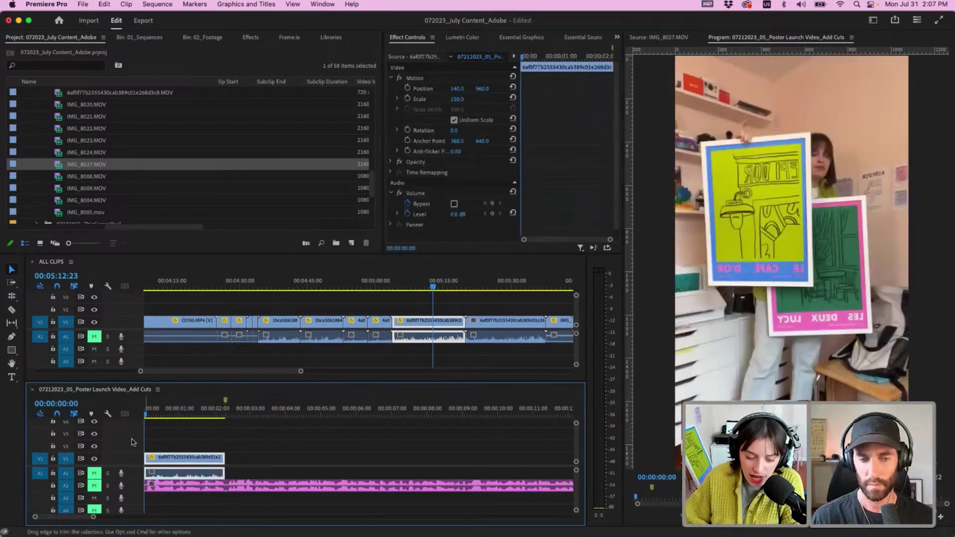
left_click(95, 486)
key("space")
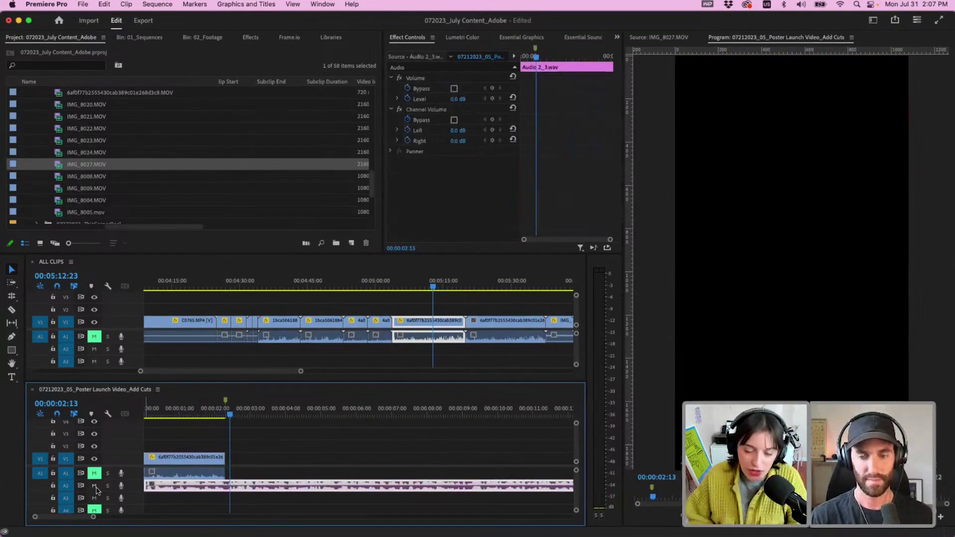
Step: Bring up the Add Music sequence and scrub toward its end to review the cut
scroll(434, 291, "down", 4)
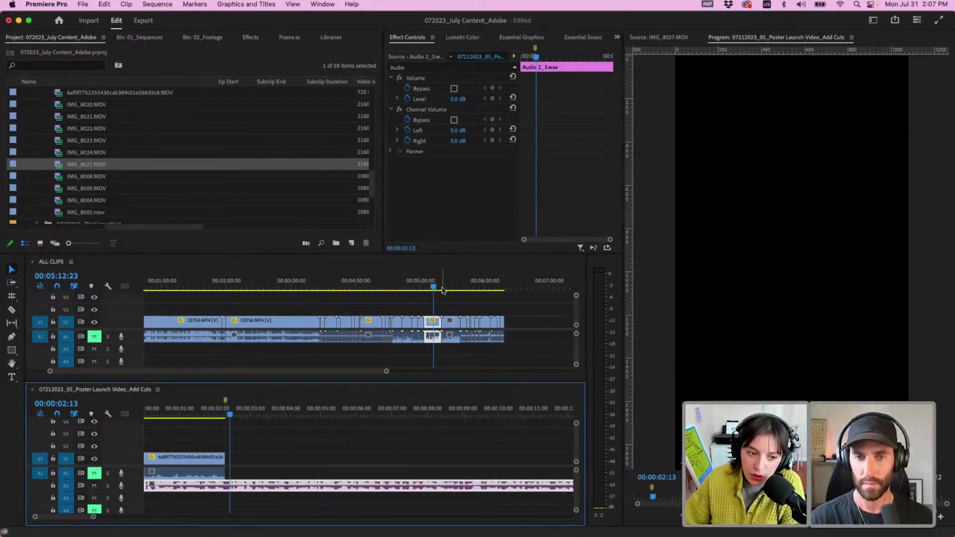
left_click_drag(443, 287, 500, 290)
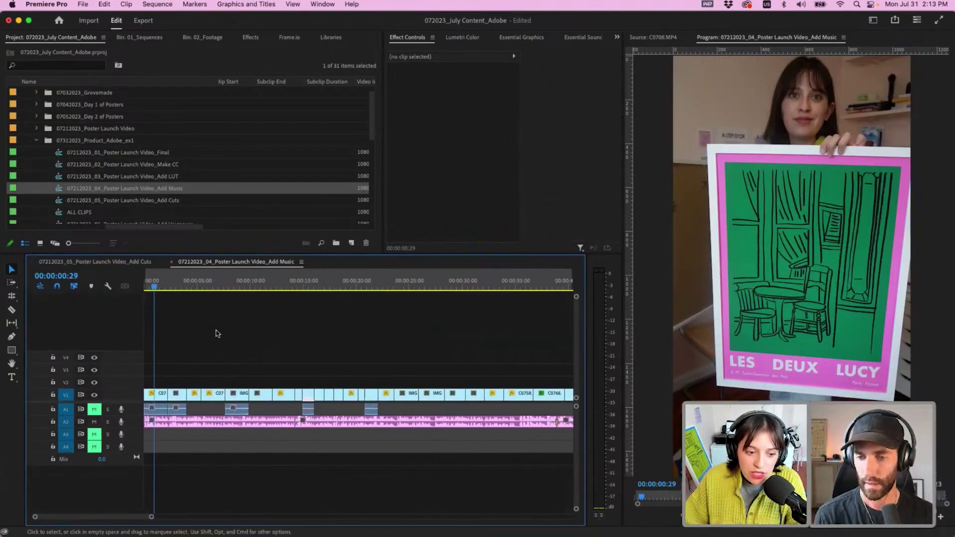
key("minus")
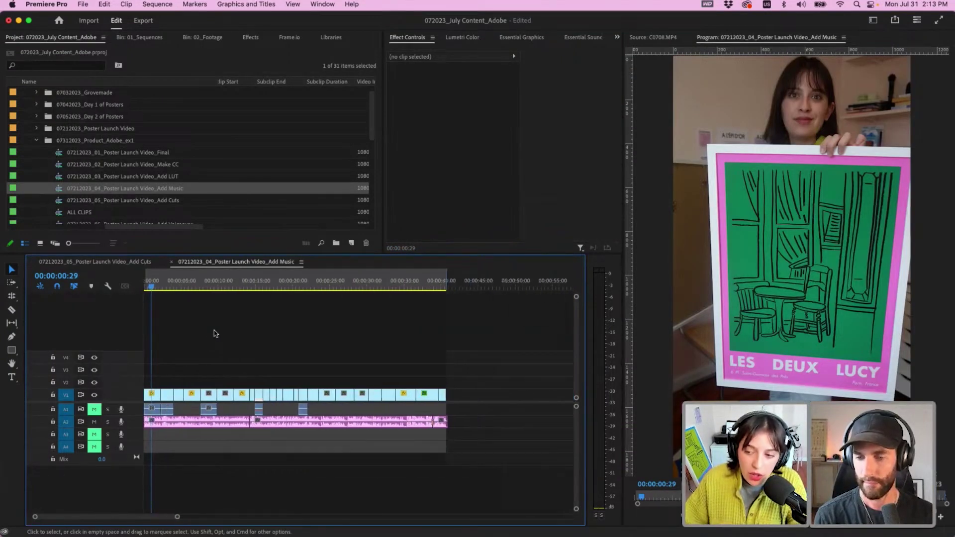